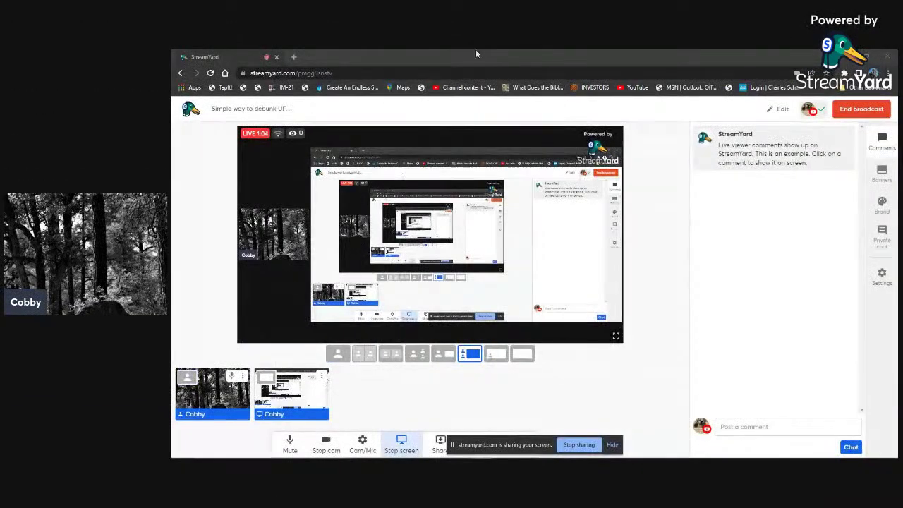
Step: Move the browser window aside, bring the lightning photo 55.jpg to the front and maximize it
drag(552, 54, 512, 146)
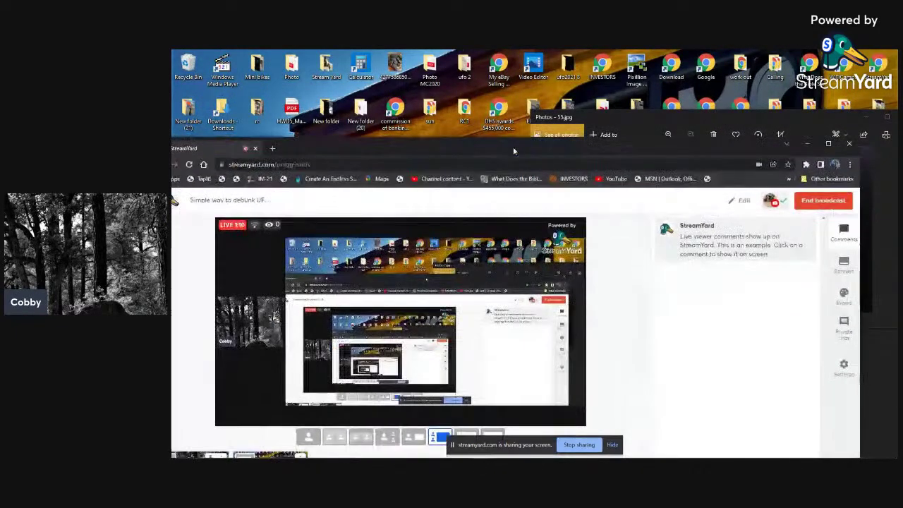
click(729, 119)
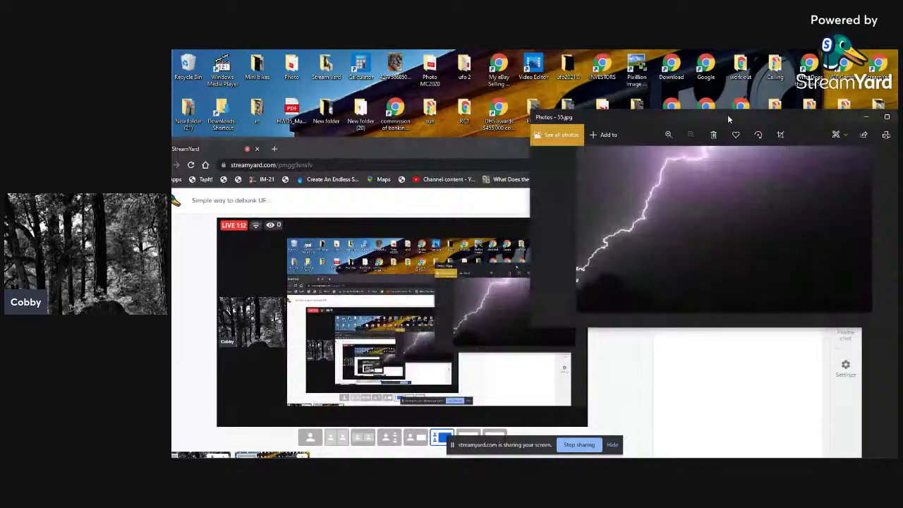
drag(726, 114, 414, 95)
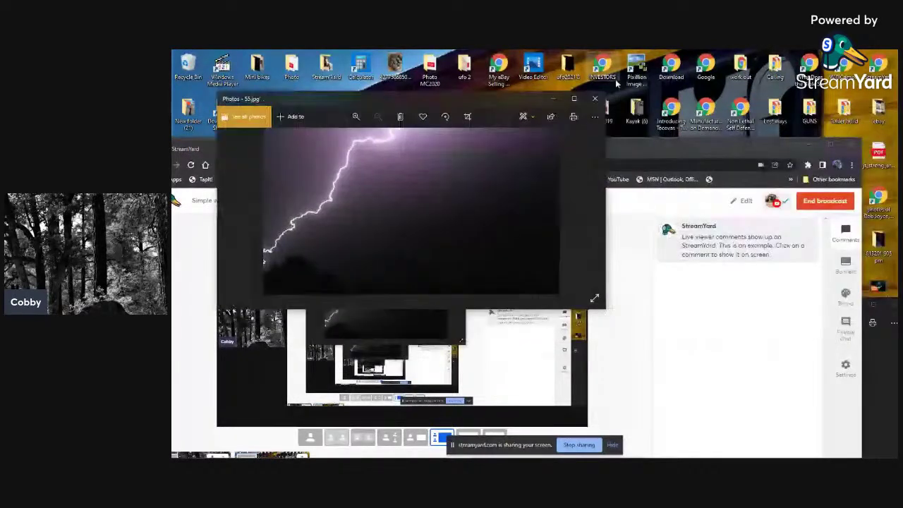
click(574, 100)
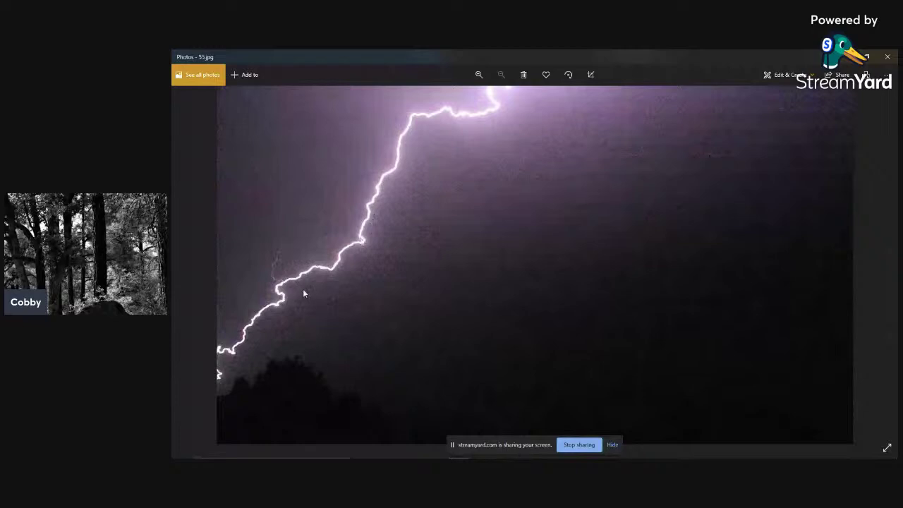
Step: Open the lightning photo for editing, darken its light, reduce the color slightly and raise the clarity to its maximum
click(783, 77)
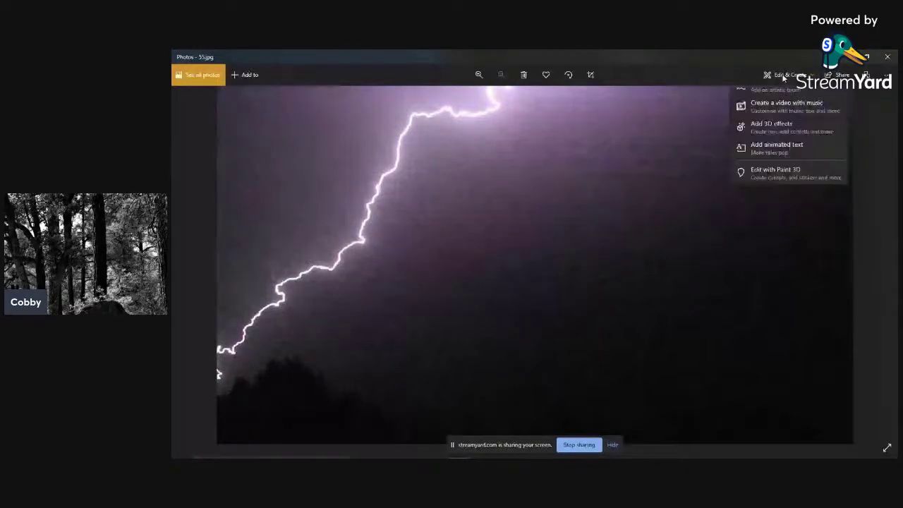
click(775, 100)
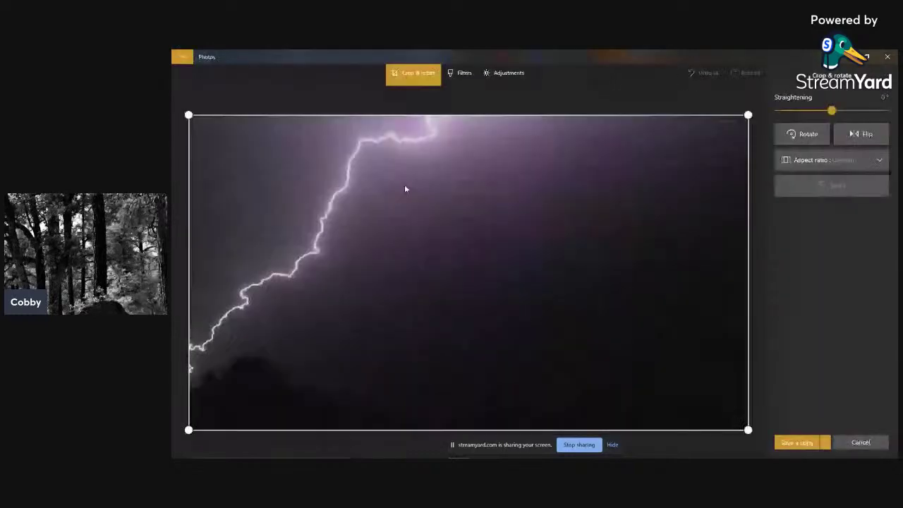
click(498, 76)
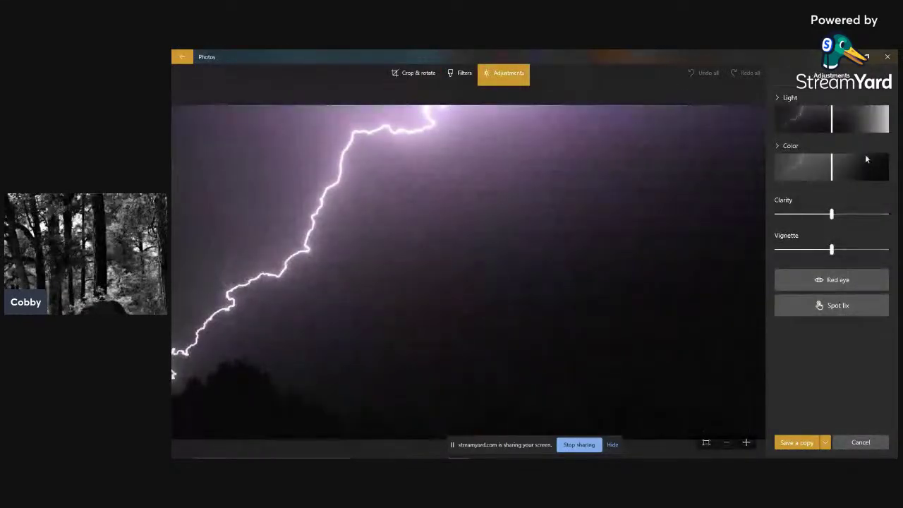
drag(832, 131, 792, 130)
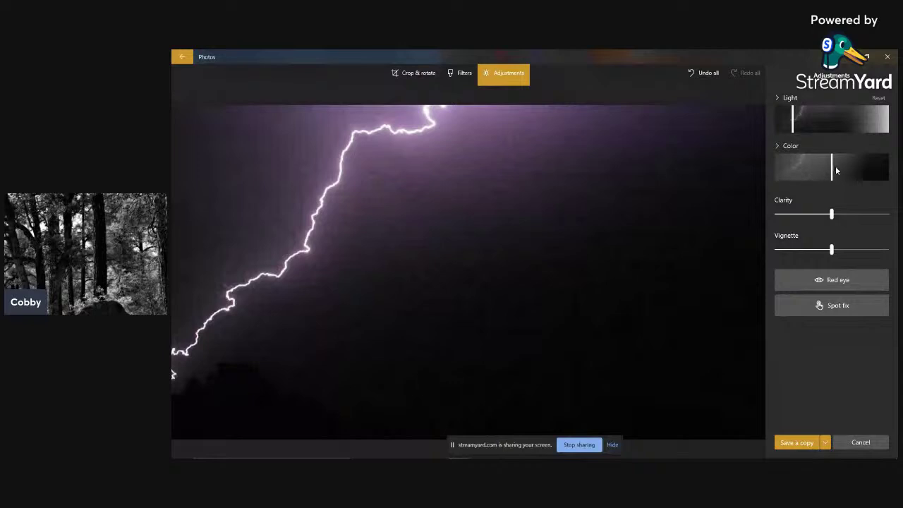
drag(834, 172, 887, 168)
mouse_move(821, 169)
mouse_down()
mouse_move(816, 208)
mouse_move(829, 196)
mouse_move(830, 215)
mouse_move(886, 215)
mouse_up()
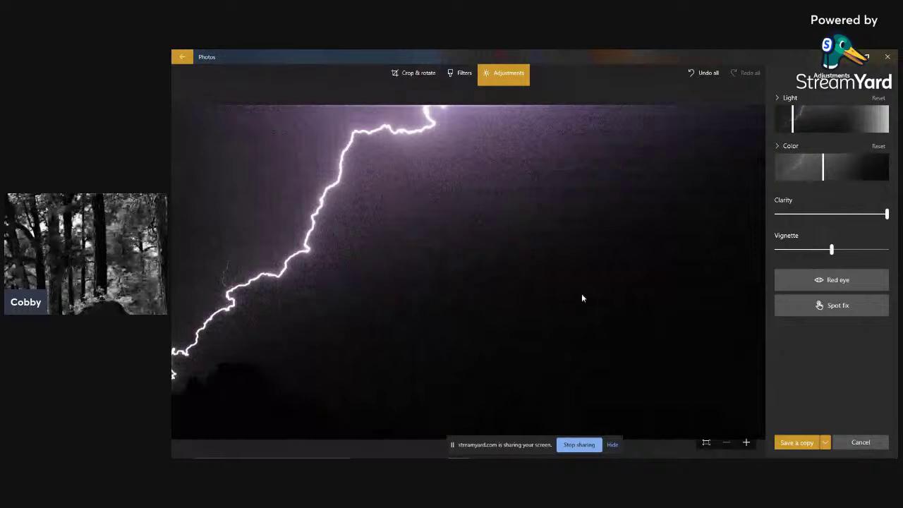
Step: Examine the lightning bolt and the surrounding sky up close in the adjusted photo
click(746, 442)
click(746, 442)
click(746, 442)
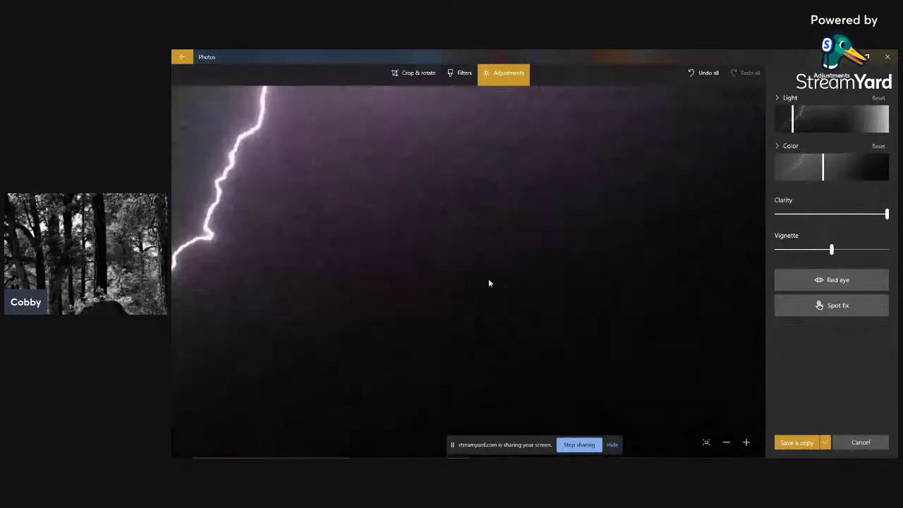
drag(331, 204, 437, 357)
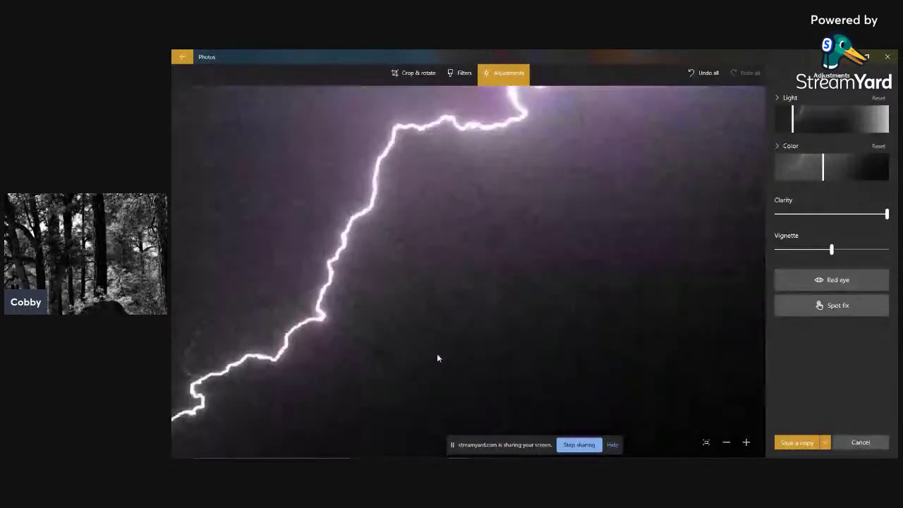
click(746, 442)
click(746, 442)
drag(356, 184, 487, 332)
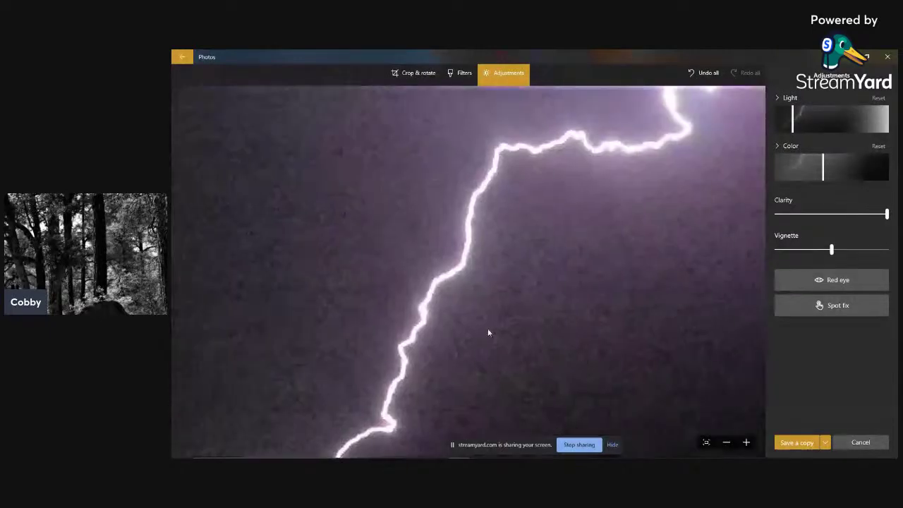
click(746, 442)
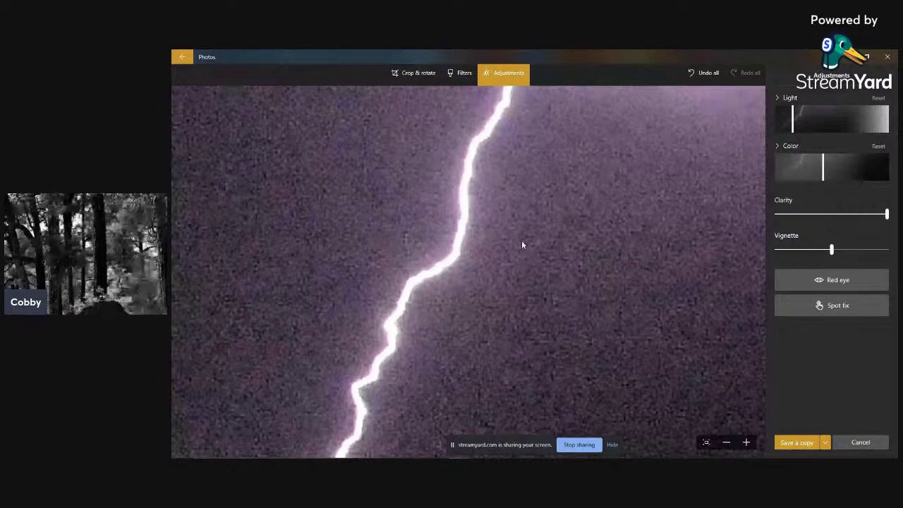
Step: Apply the Zeke filter to the lightning photo
click(453, 76)
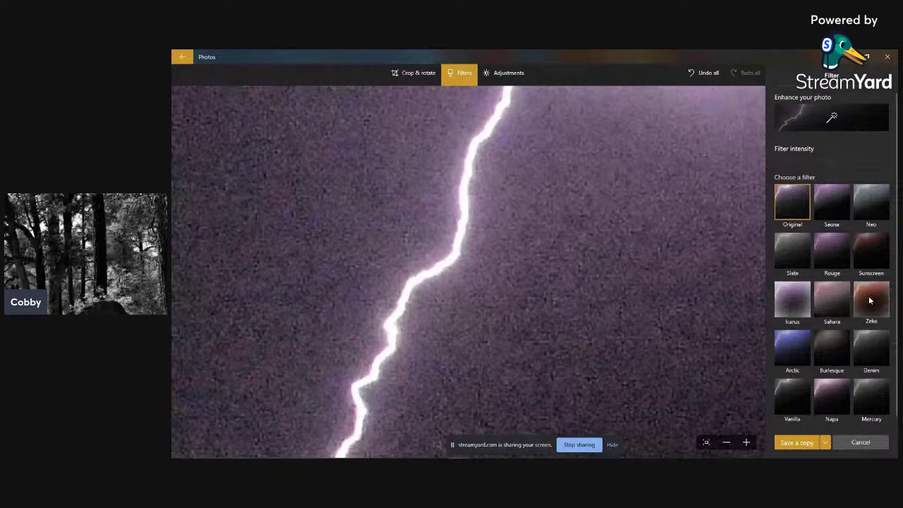
click(870, 301)
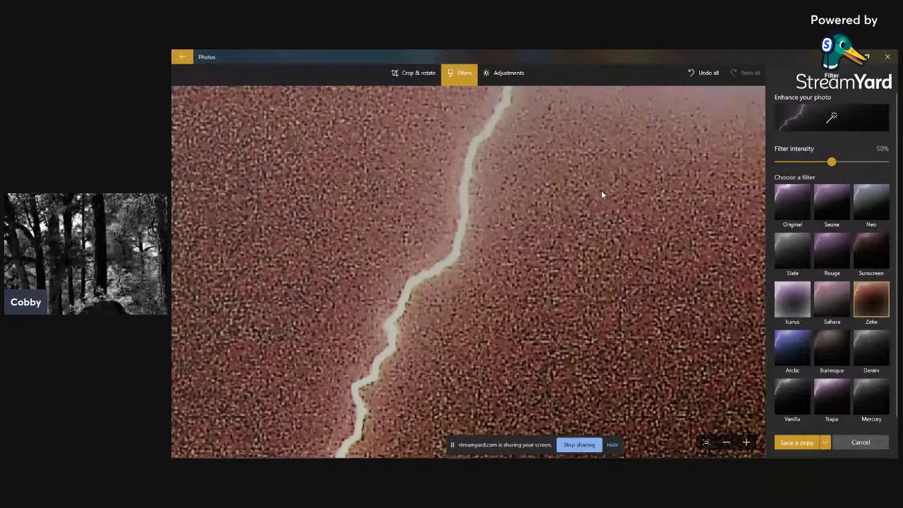
Step: Restore the lightning photo's window to its smaller size and move it and the StreamYard window out of the way
click(868, 61)
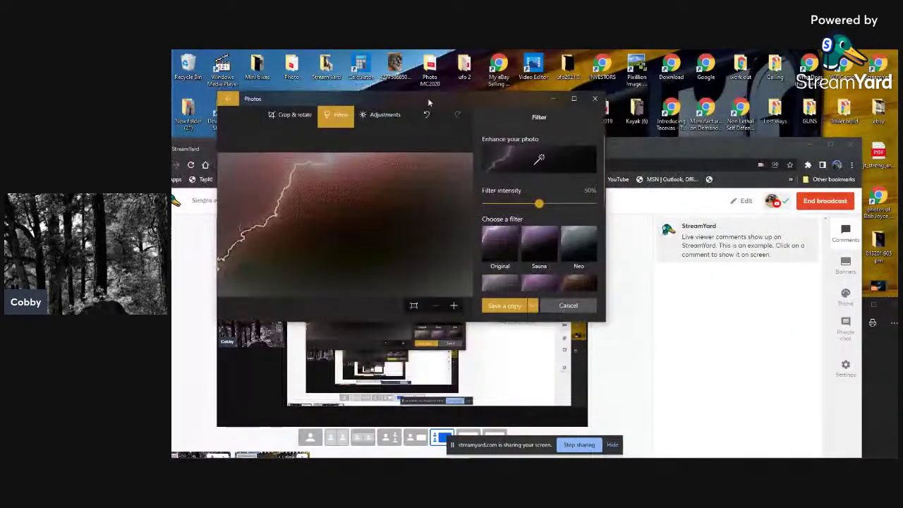
drag(365, 96, 333, 303)
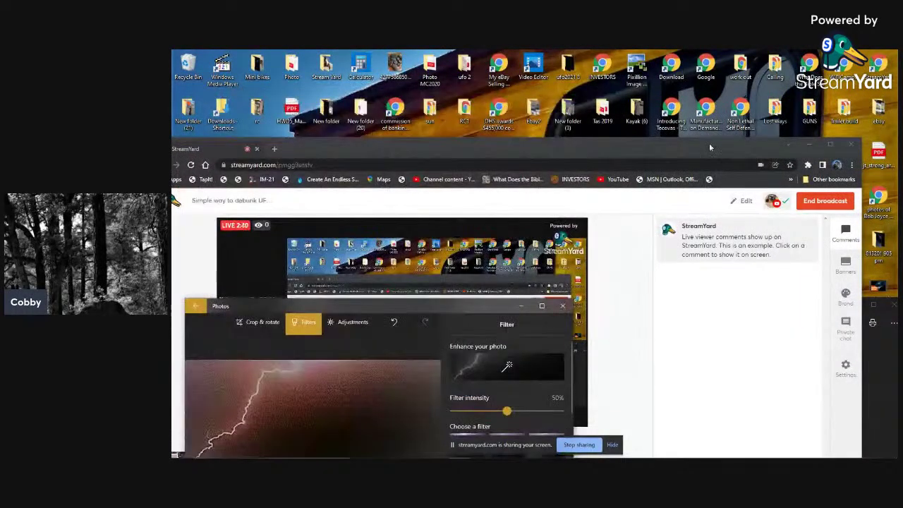
drag(679, 145, 536, 108)
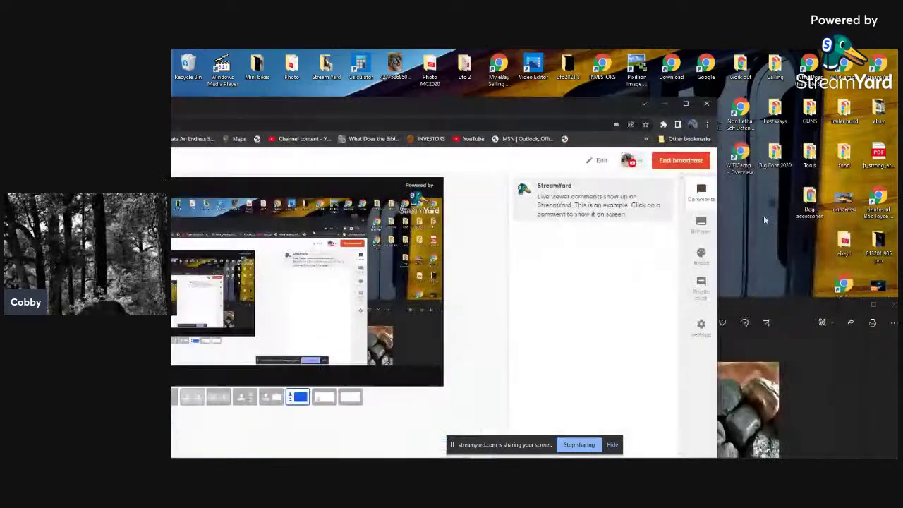
Step: Bring the photo of the dark rocks in front of the StreamYard window and maximize it
click(690, 232)
drag(690, 233, 485, 206)
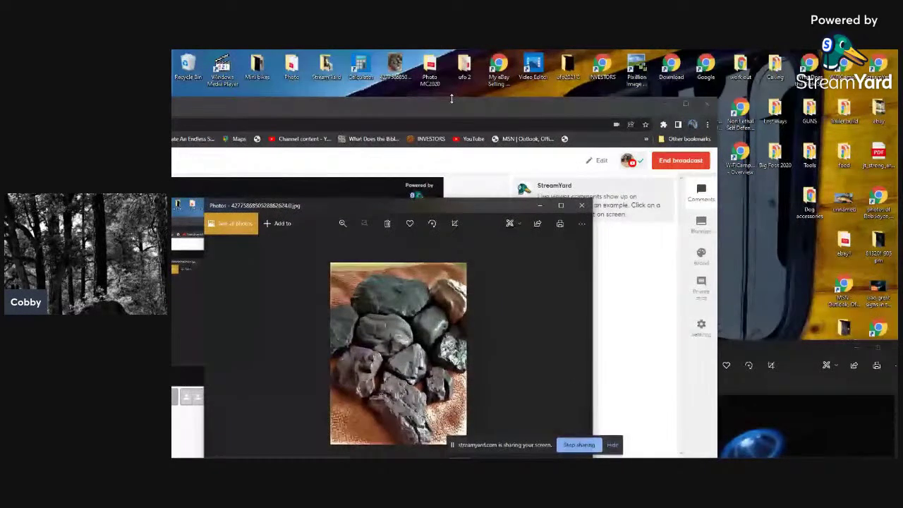
click(451, 102)
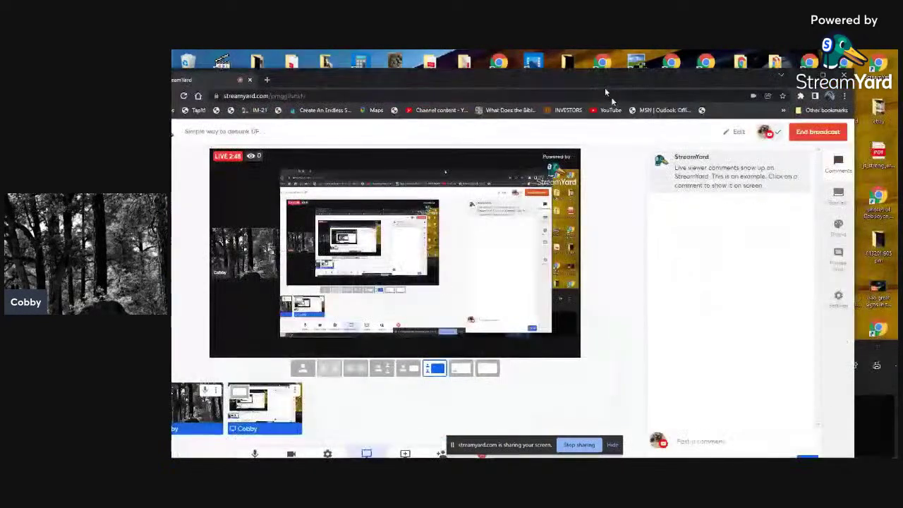
drag(604, 87, 649, 236)
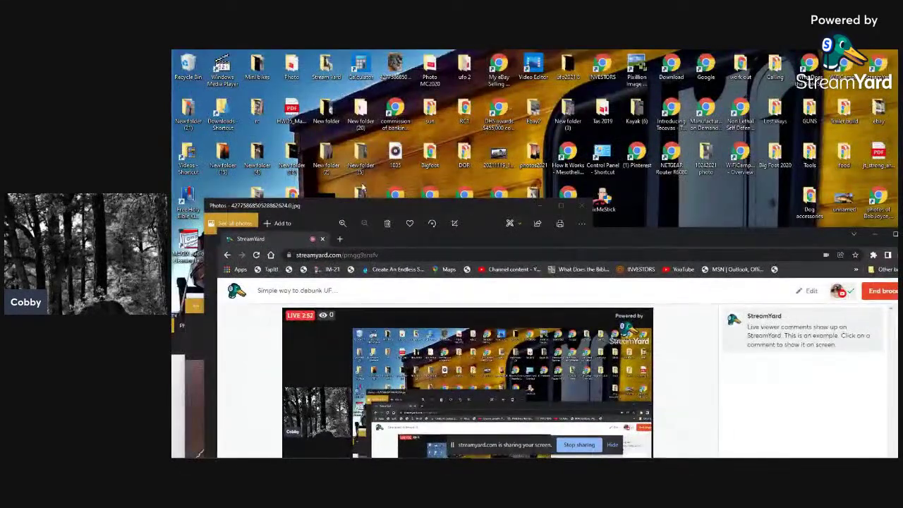
click(379, 204)
drag(377, 201, 448, 94)
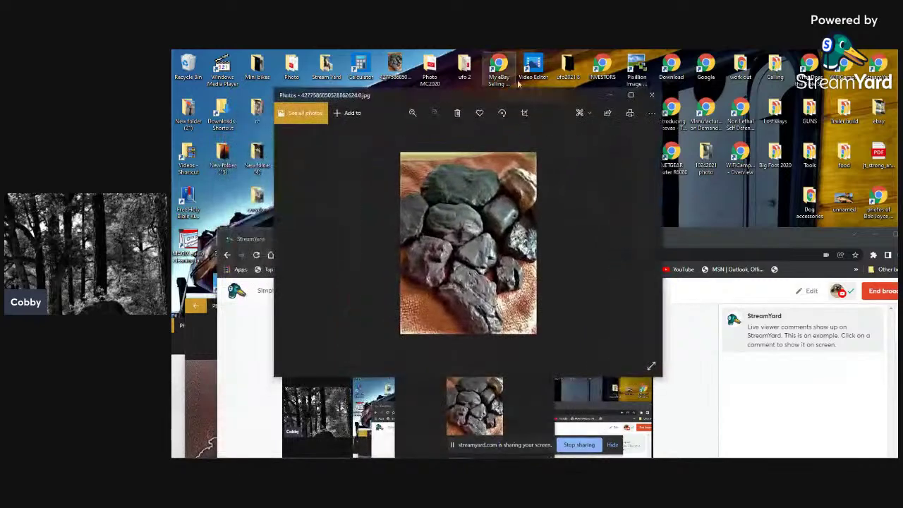
click(631, 96)
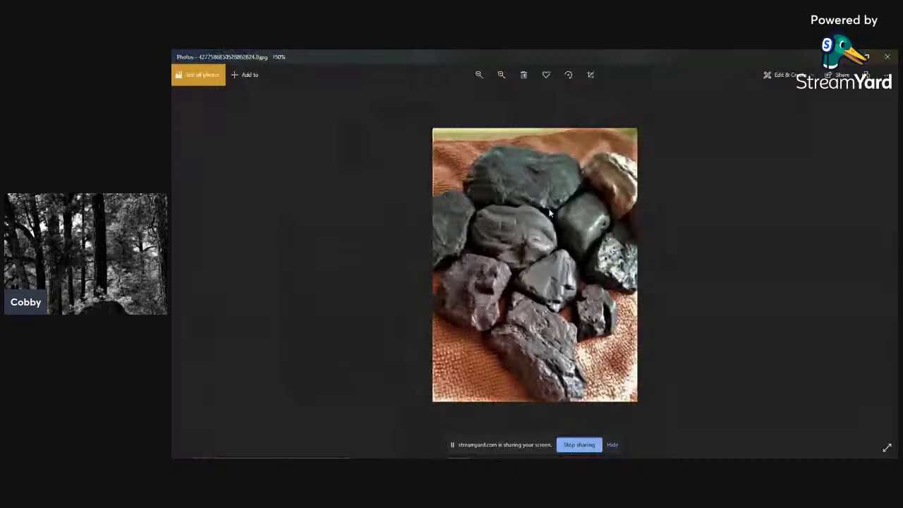
Step: Open the rock photo for editing and apply the Zeke filter
mouse_move(652, 448)
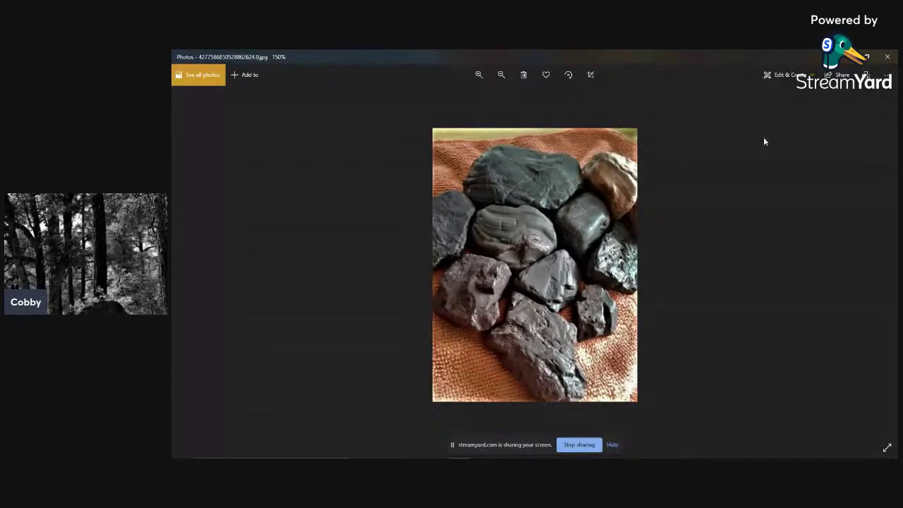
click(478, 74)
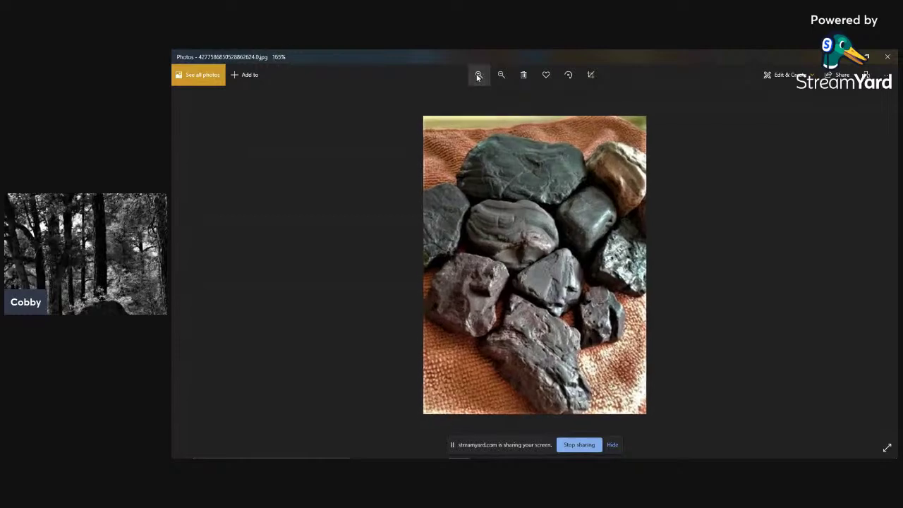
click(478, 75)
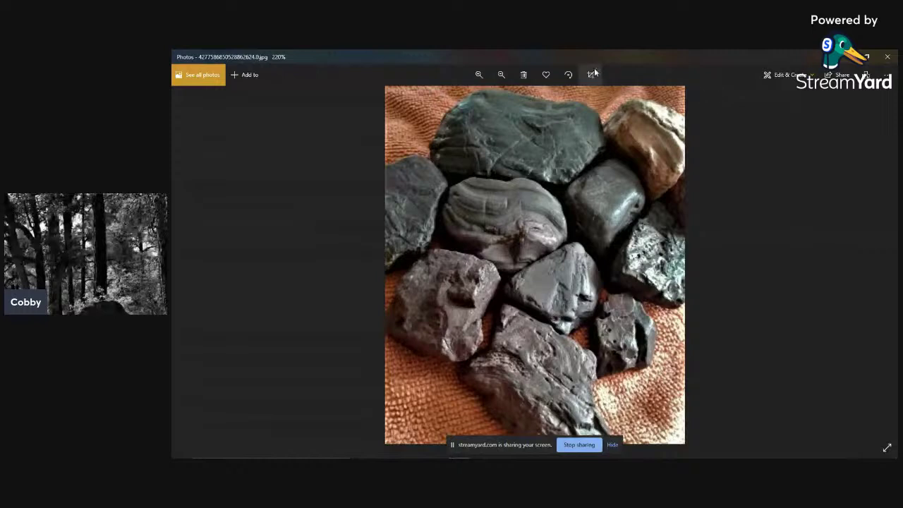
click(782, 74)
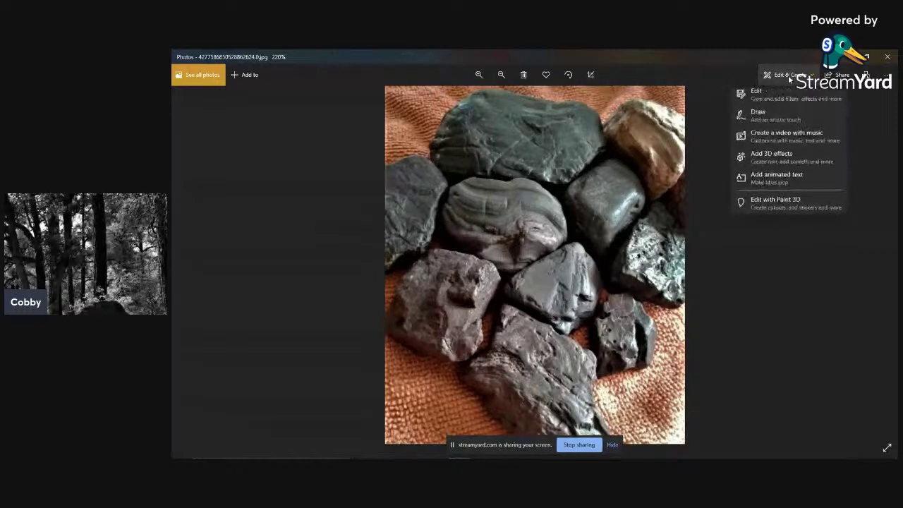
click(779, 104)
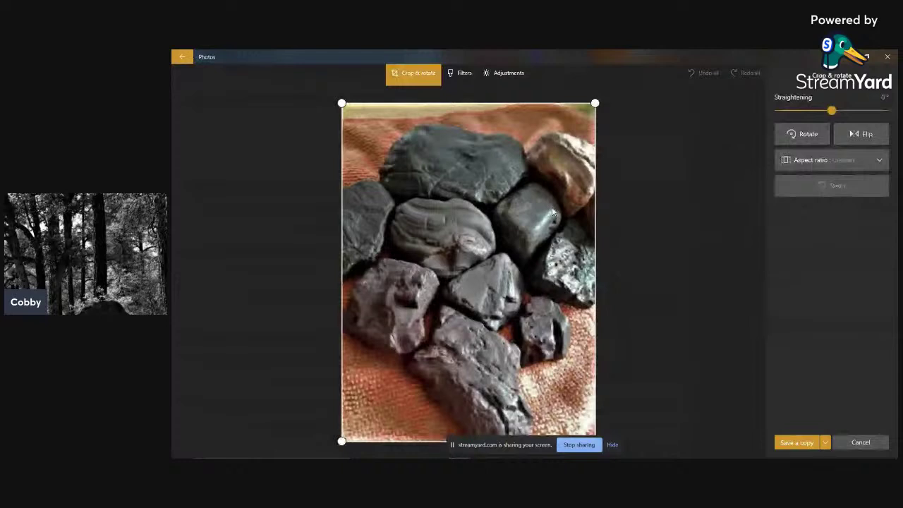
click(497, 73)
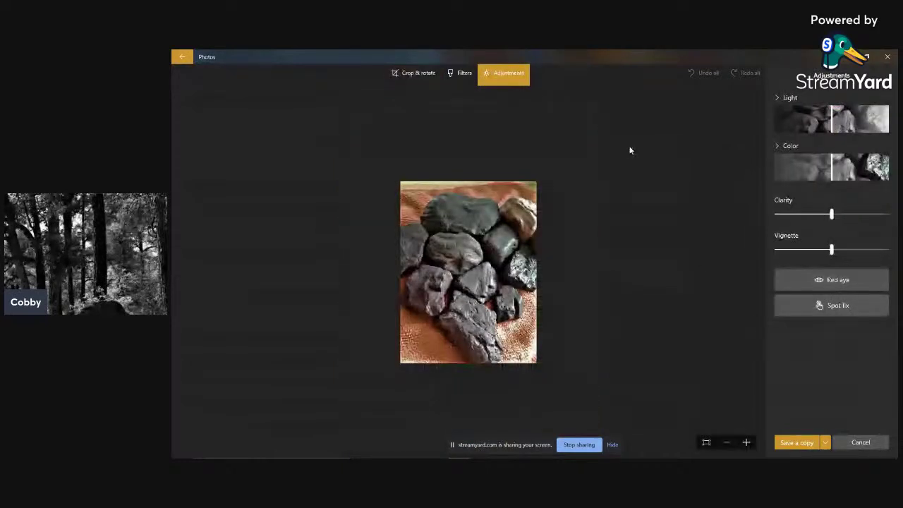
click(461, 75)
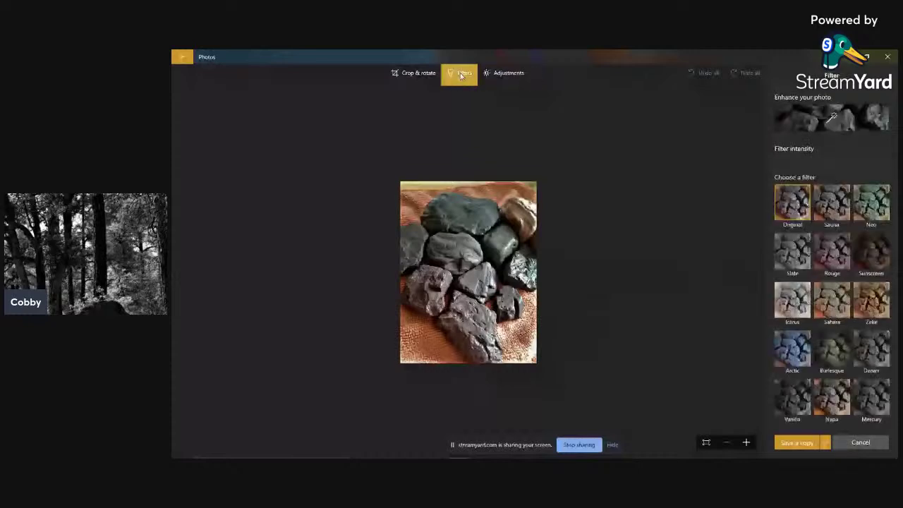
click(872, 302)
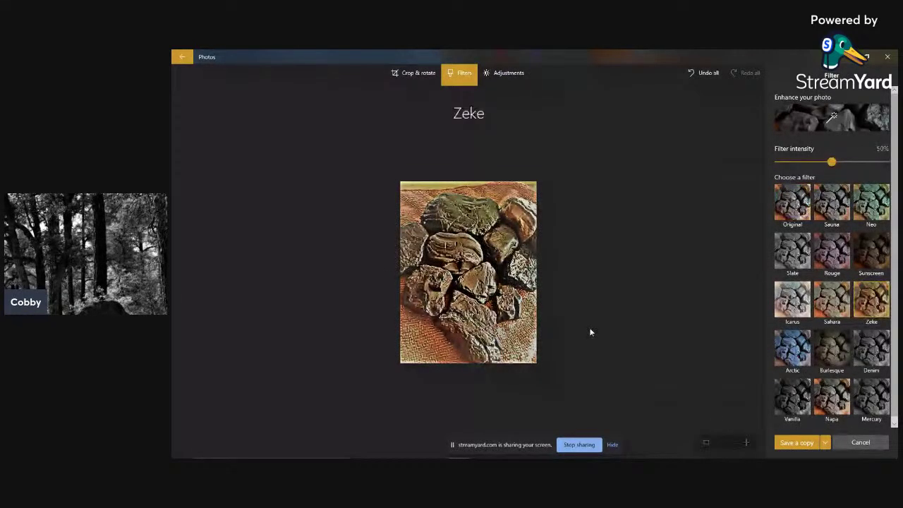
Step: Examine the surface details of the filtered rocks up close
click(746, 443)
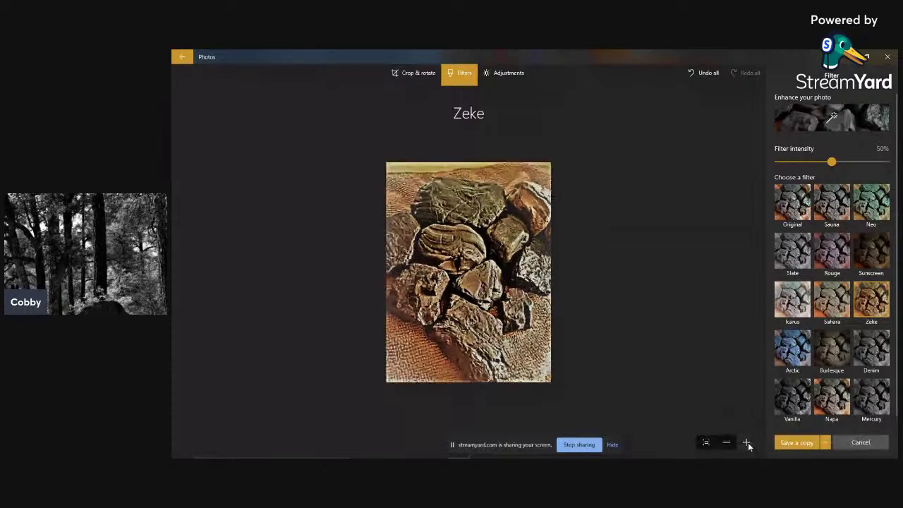
click(747, 442)
click(747, 442)
click(747, 442)
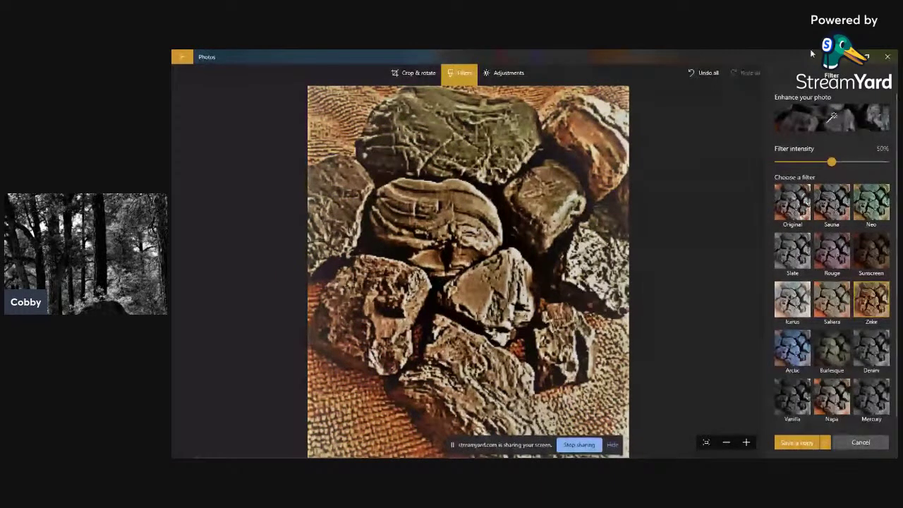
Step: Restore the rock photo's window to its smaller size, move it aside and bring the StreamYard window up
click(868, 60)
drag(508, 93, 409, 387)
click(474, 238)
drag(474, 238, 384, 56)
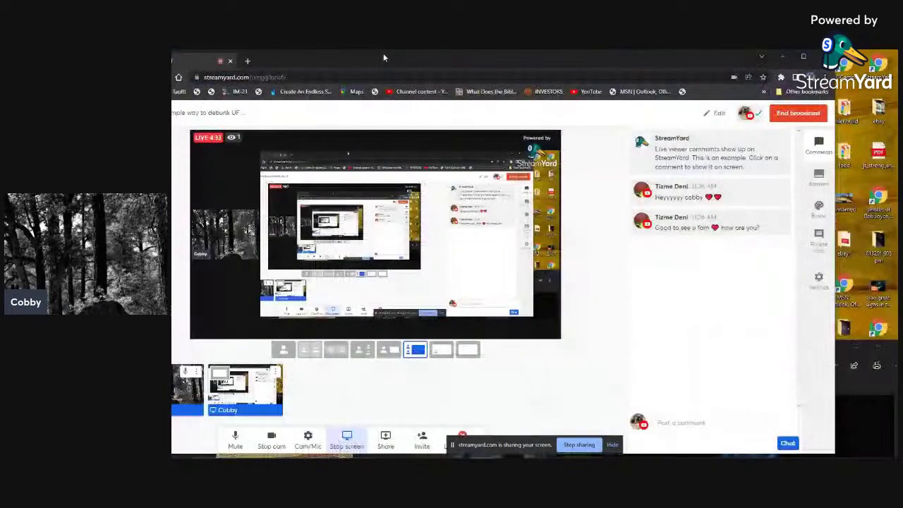
Step: Bring the blue glowing object photo 105.jpg to the front and snap it to the right half of the desktop
click(841, 349)
drag(841, 349, 897, 299)
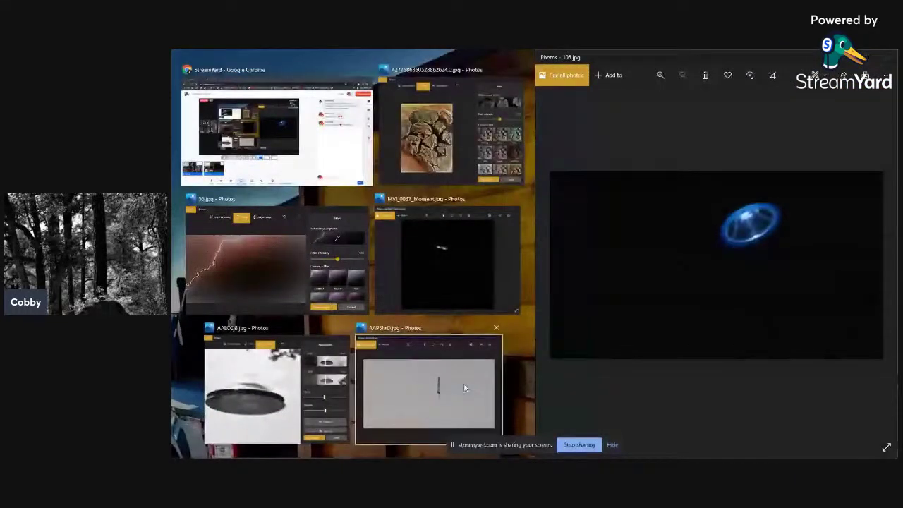
Step: Bring up the thin vertical object photo AAPShrD.jpg, maximize its window and open the photo for editing
click(408, 404)
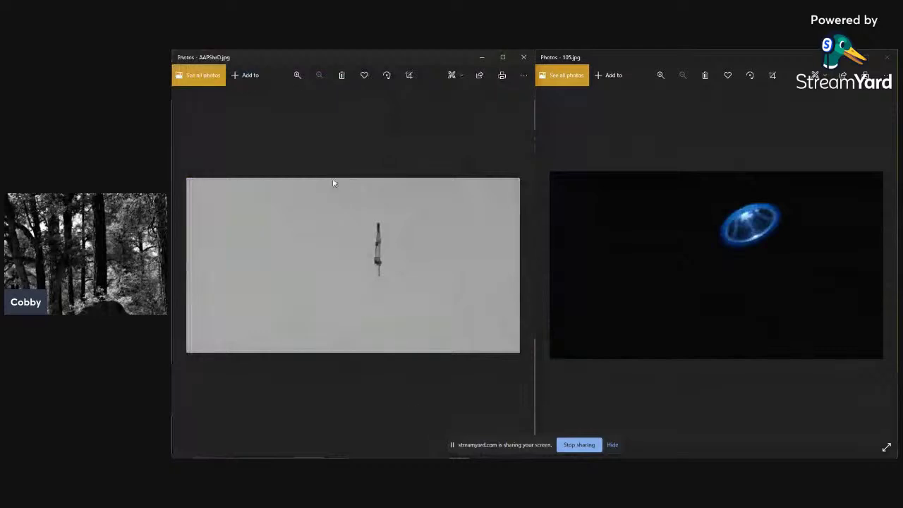
click(502, 57)
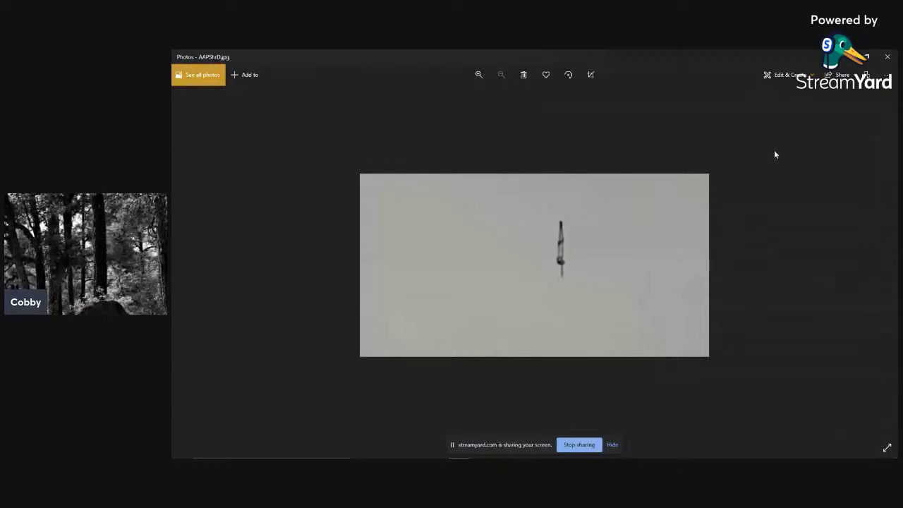
click(786, 74)
click(777, 100)
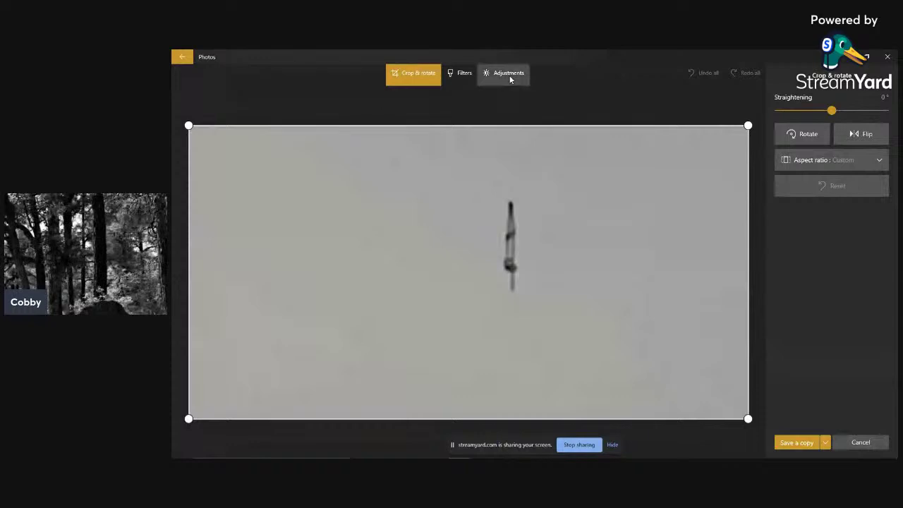
Step: Darken the thin object photo's light by roughly half and raise its color and clarity to the maximum
click(508, 75)
drag(830, 121, 798, 129)
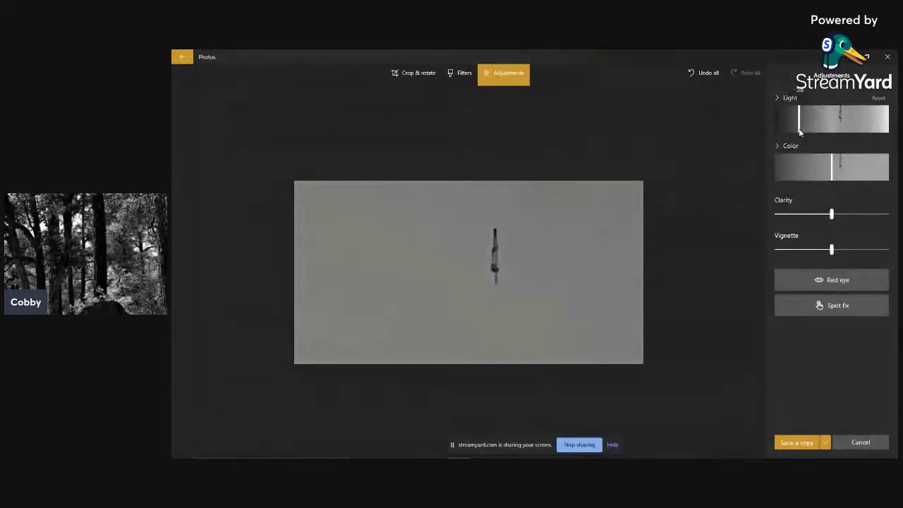
drag(833, 168, 887, 167)
click(833, 215)
drag(833, 215, 887, 215)
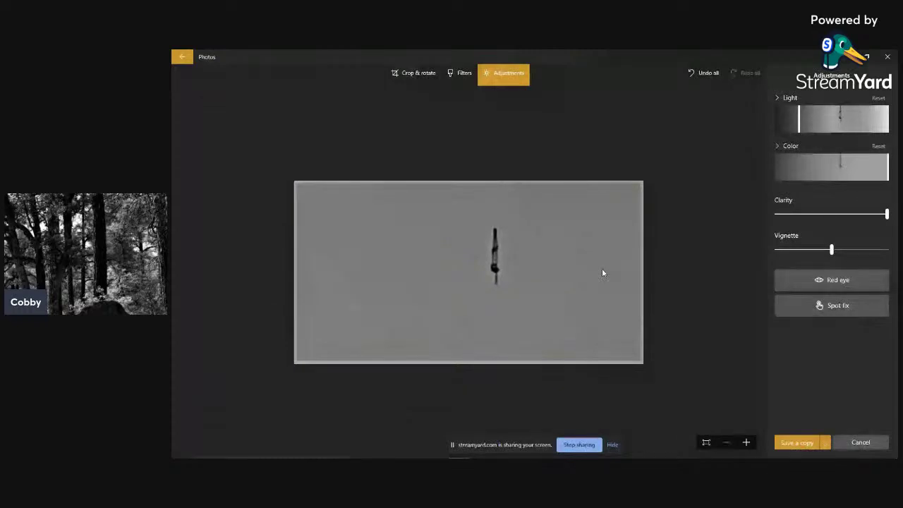
Step: Apply the Zeke filter to the enlarged thin object photo and set the filter intensity to 94%
click(746, 442)
click(747, 442)
click(747, 442)
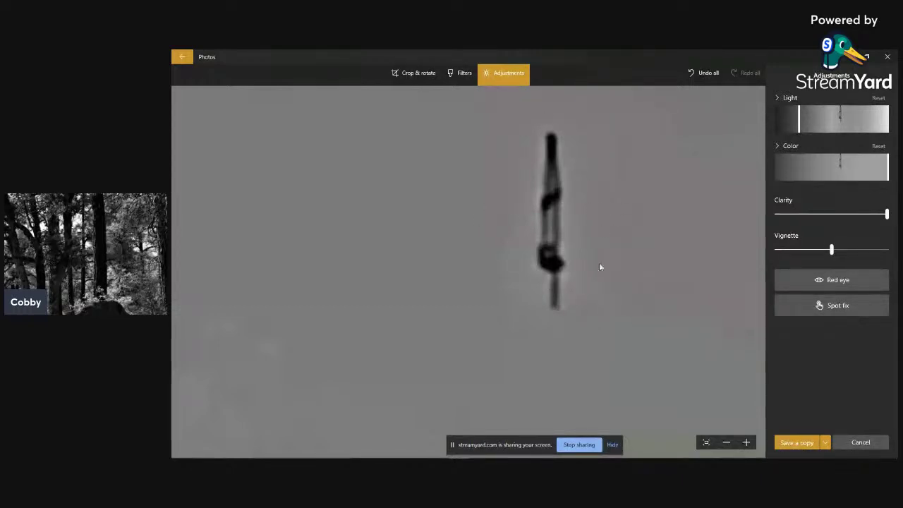
click(459, 74)
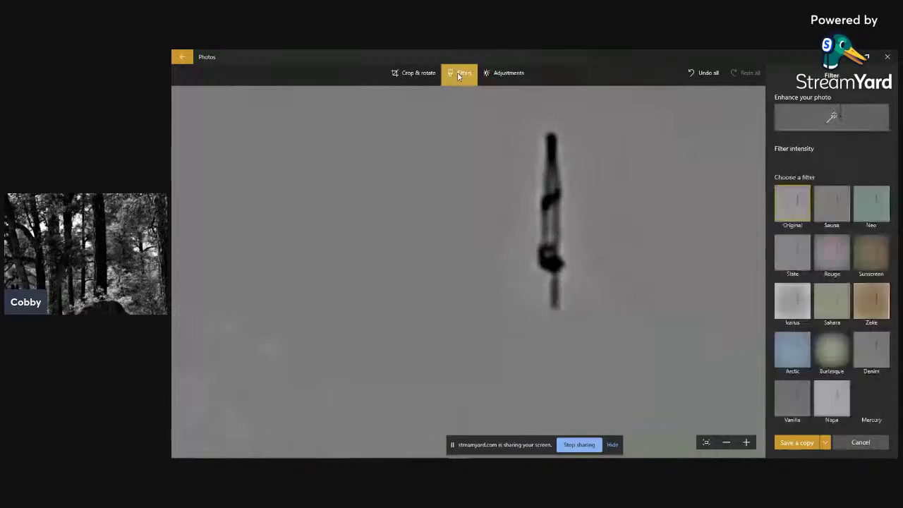
click(869, 311)
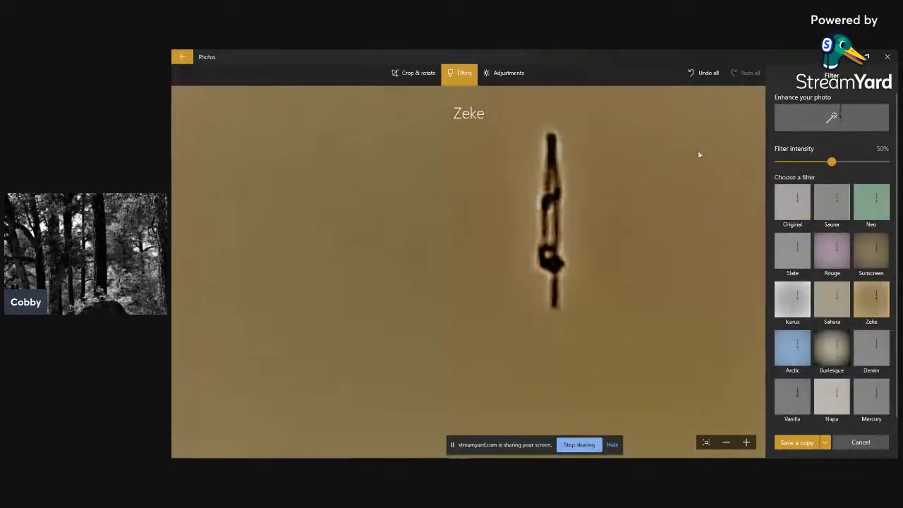
drag(831, 161, 877, 182)
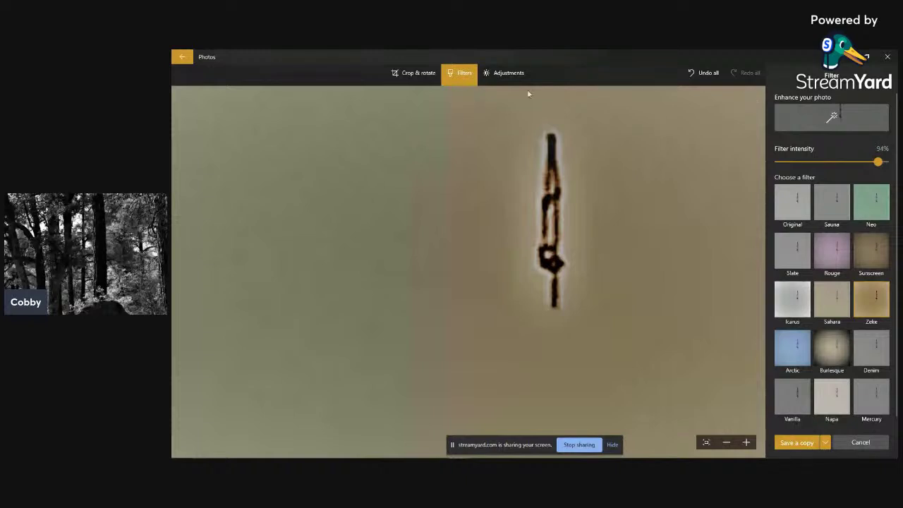
Step: Close the thin object photo without saving and maximize the window of the blue glowing object photo 105.jpg
double_click(574, 56)
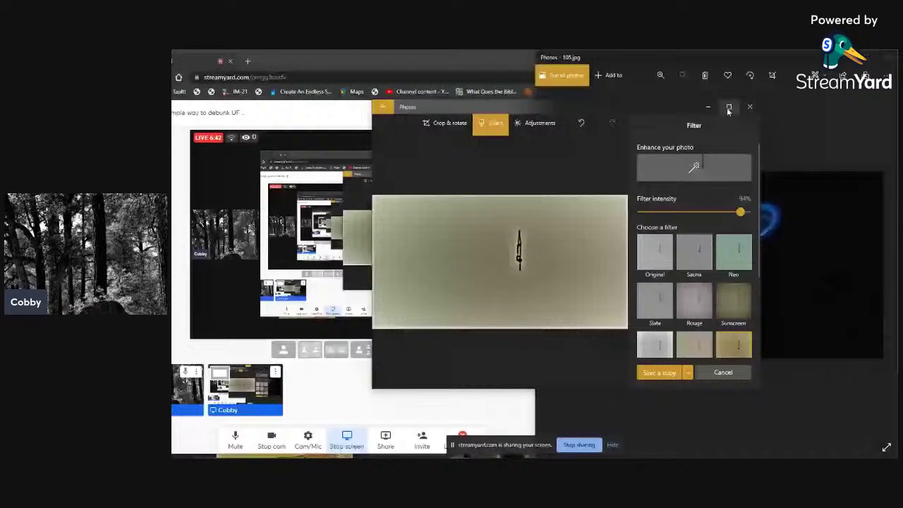
click(750, 106)
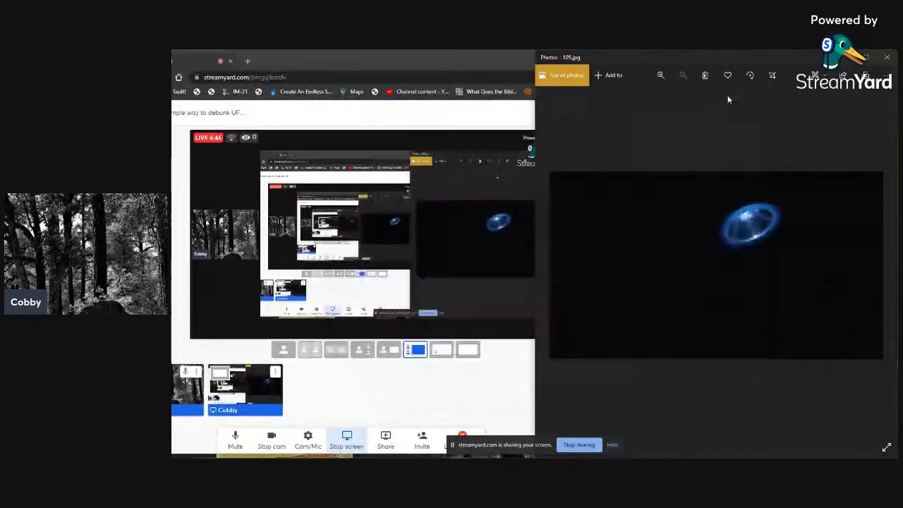
drag(698, 55, 511, 54)
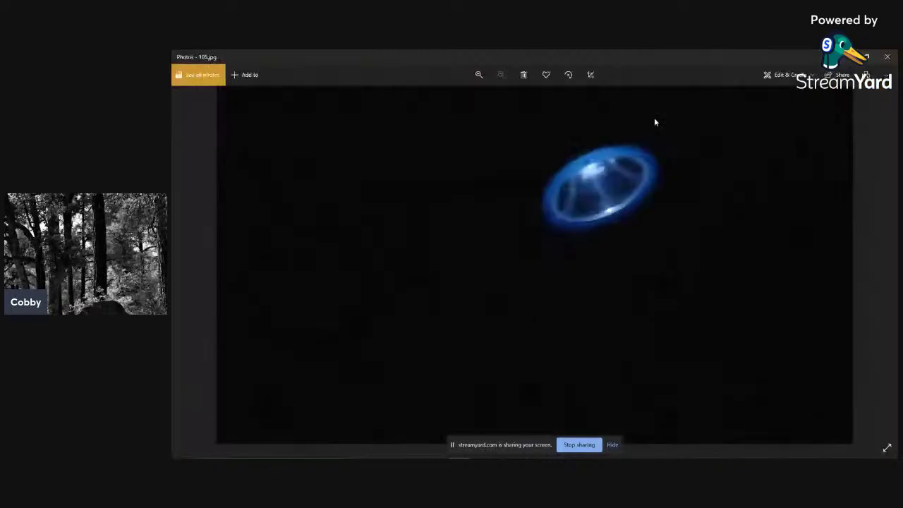
click(679, 56)
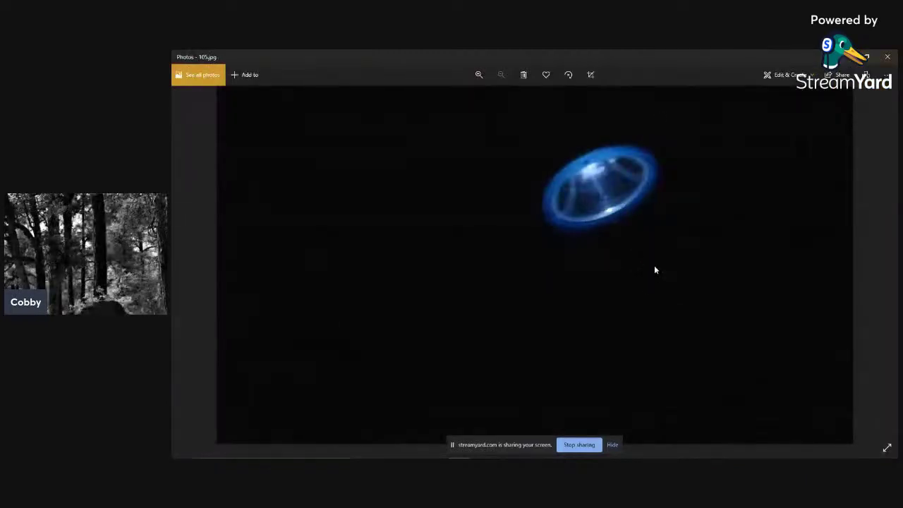
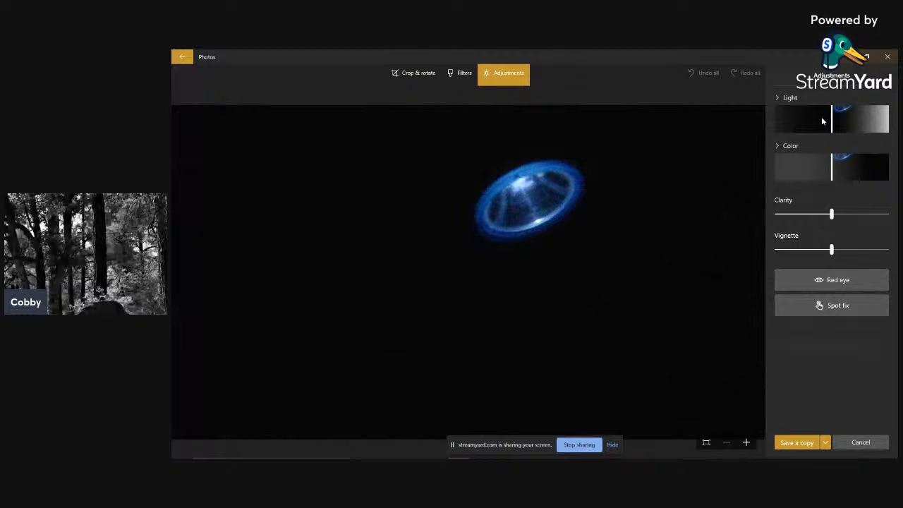
Step: Darken the light of the blue object photo by roughly half and raise its color and clarity to the maximum
click(833, 127)
drag(833, 127, 776, 136)
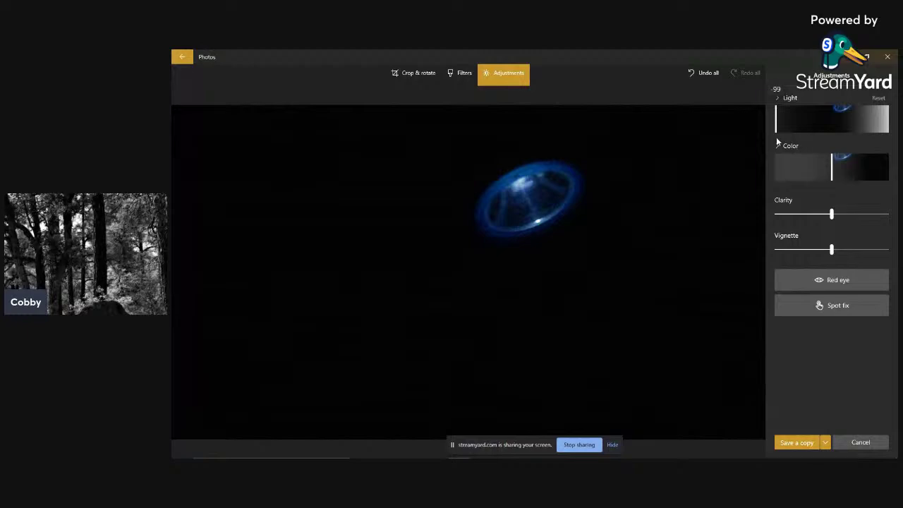
drag(776, 139, 892, 184)
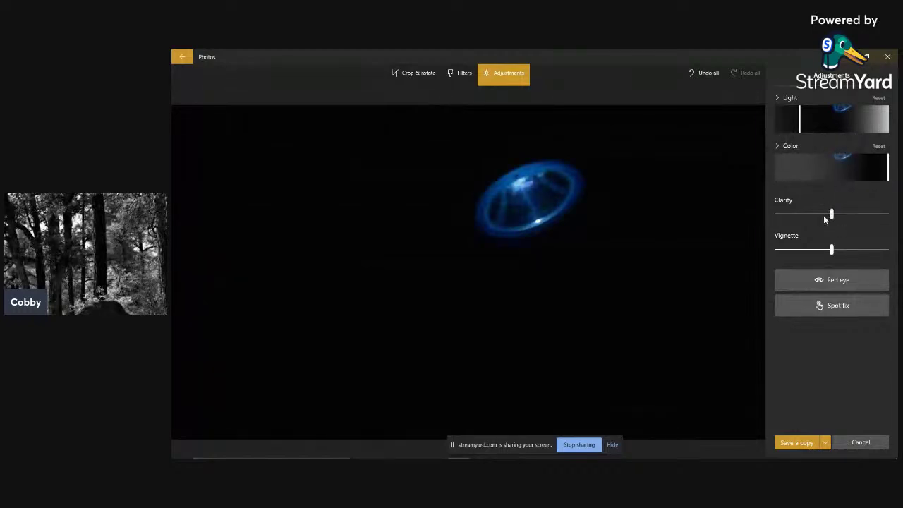
drag(832, 215, 890, 216)
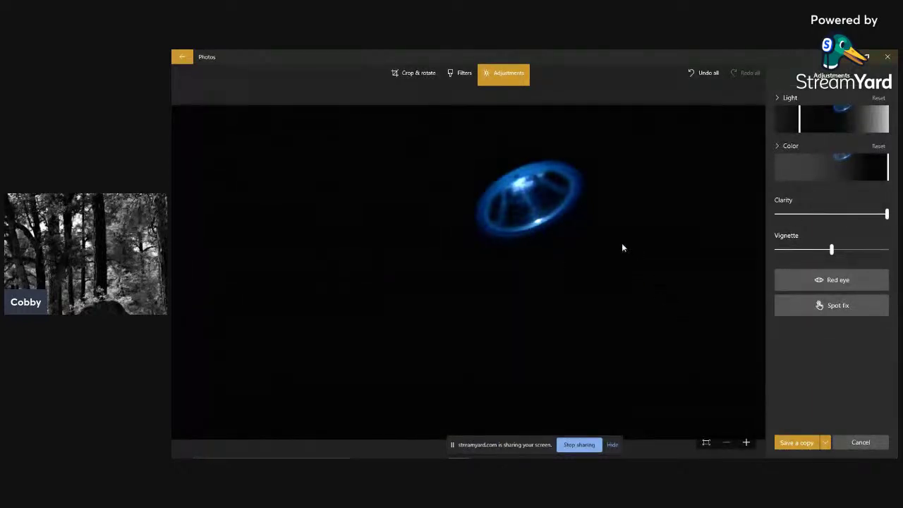
Step: Examine the blue object up close and apply the Zeke filter to it at 100% intensity
click(746, 442)
click(746, 442)
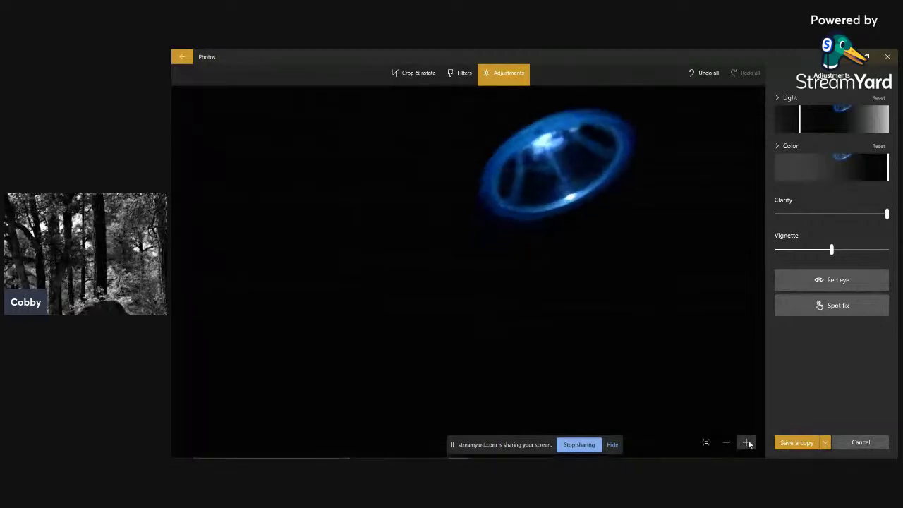
drag(547, 150, 471, 259)
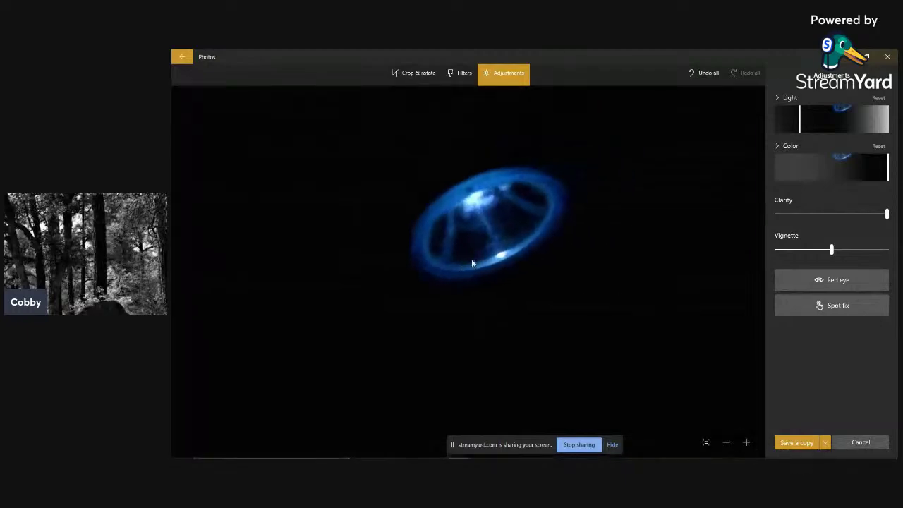
click(746, 442)
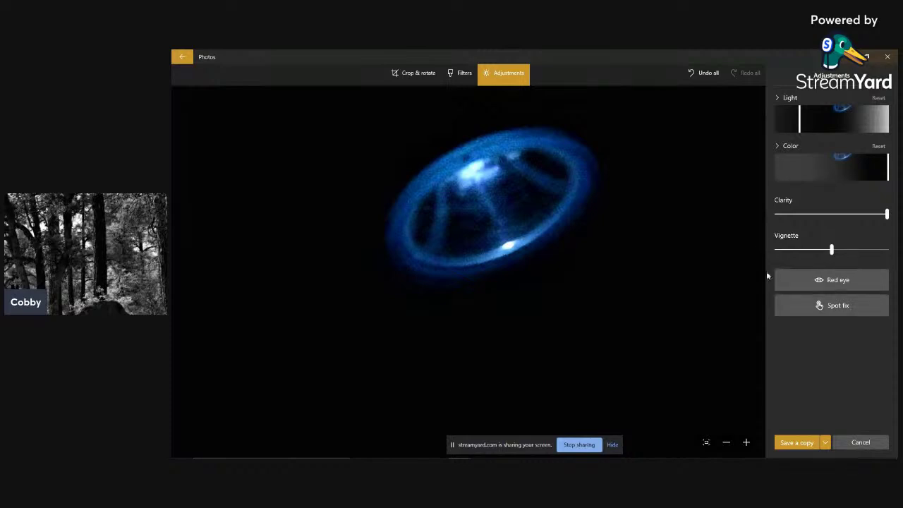
click(463, 76)
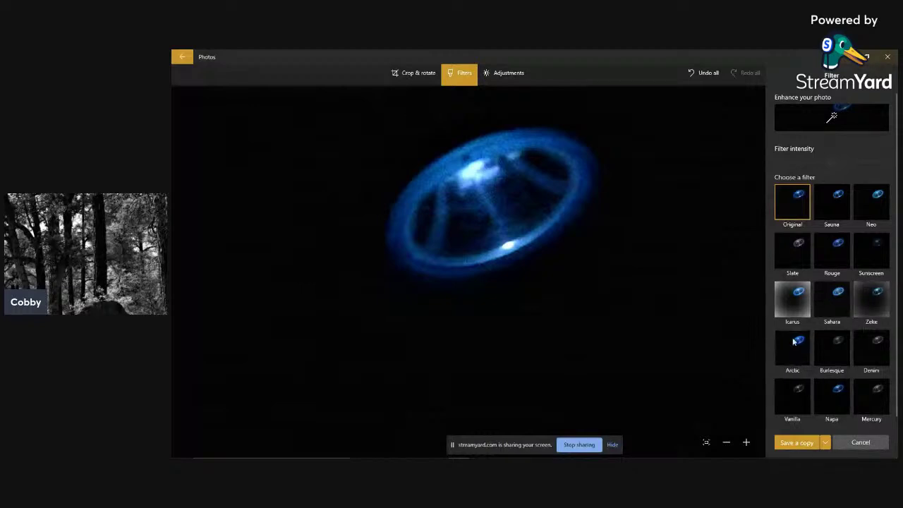
scroll(831, 294, down, 1)
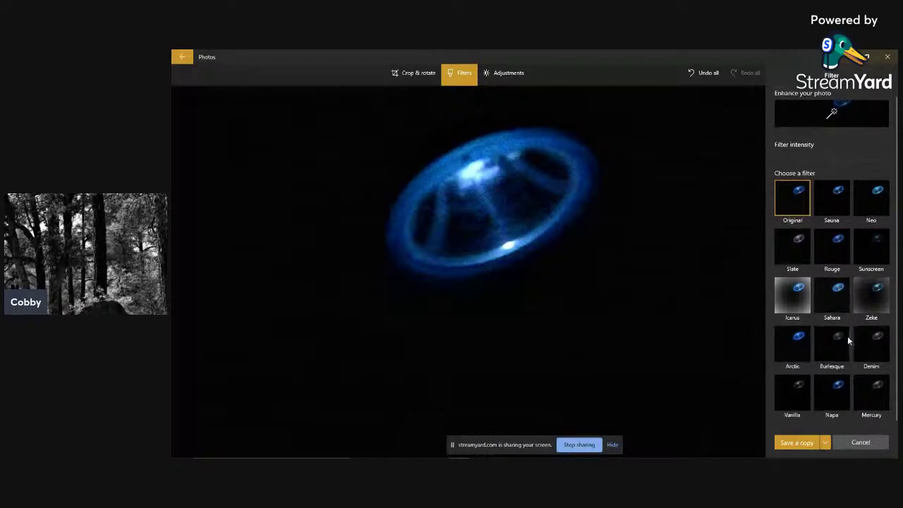
click(870, 296)
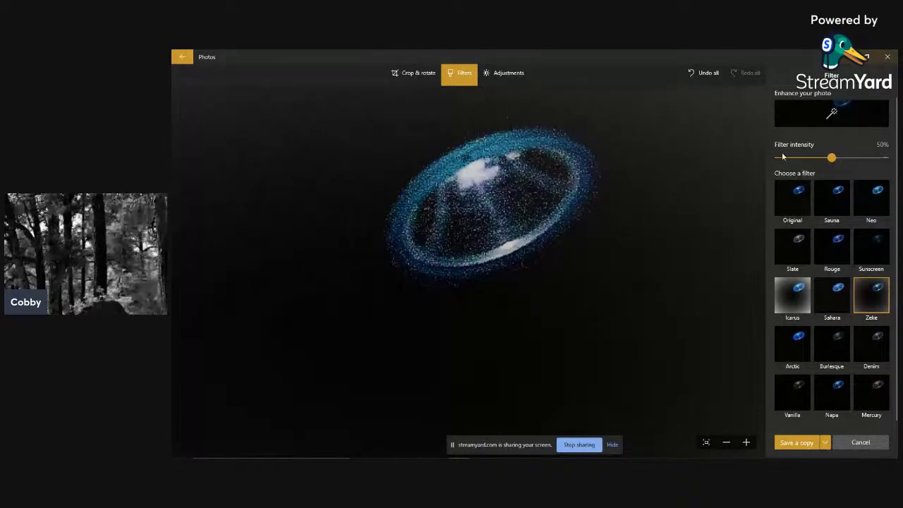
drag(831, 158, 883, 158)
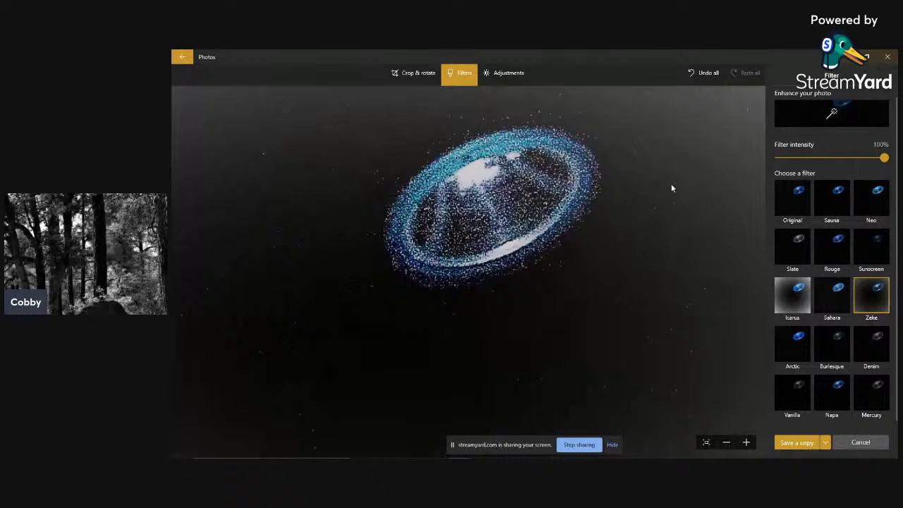
Step: Restore the blue object photo's window to its smaller size, move it aside and reposition the StreamYard window to uncover the desktop
click(869, 57)
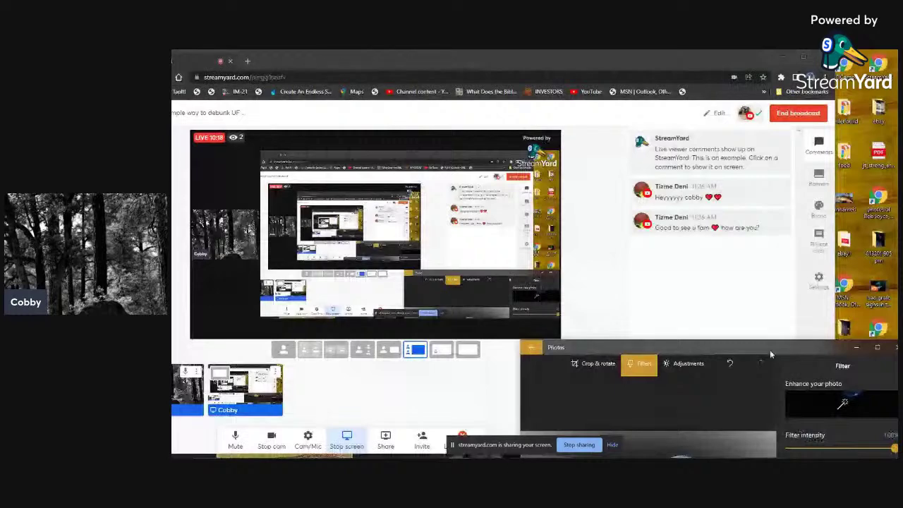
drag(764, 354, 815, 315)
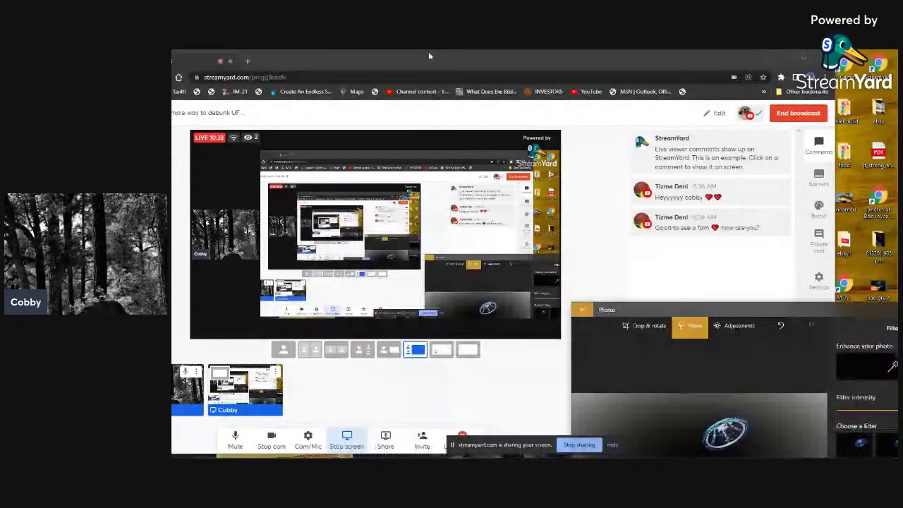
drag(428, 55, 431, 70)
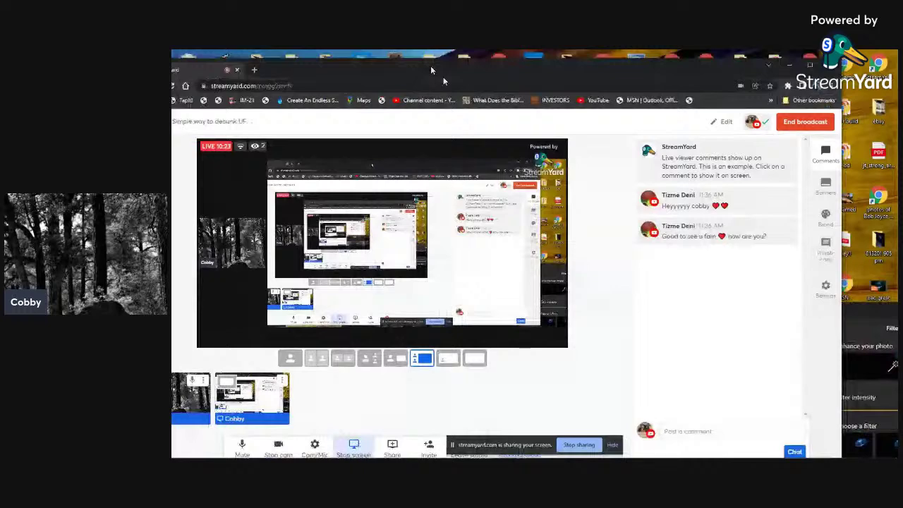
double_click(430, 66)
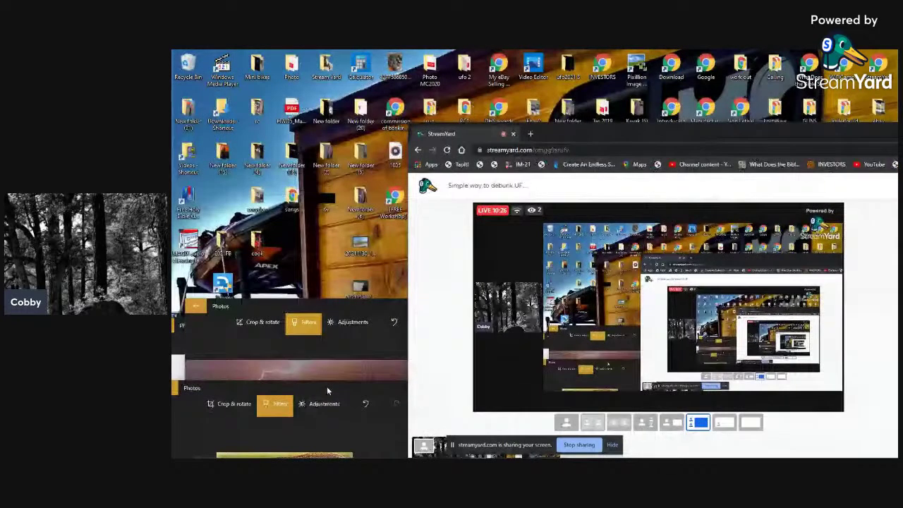
Step: Clear away the rock photo and the video UFO10162020w.mp4, and move the StreamYard and lightning photo windows down to uncover the desktop icons
drag(326, 390, 331, 143)
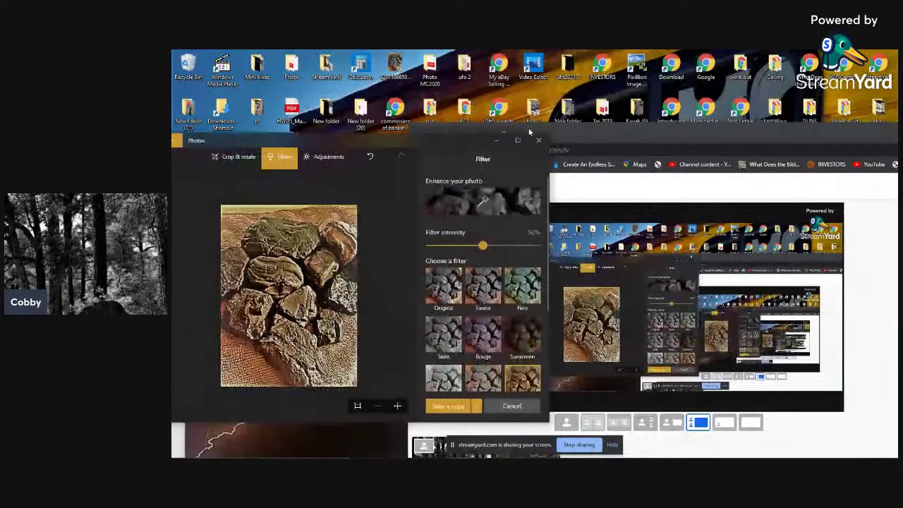
drag(541, 133, 495, 160)
click(236, 423)
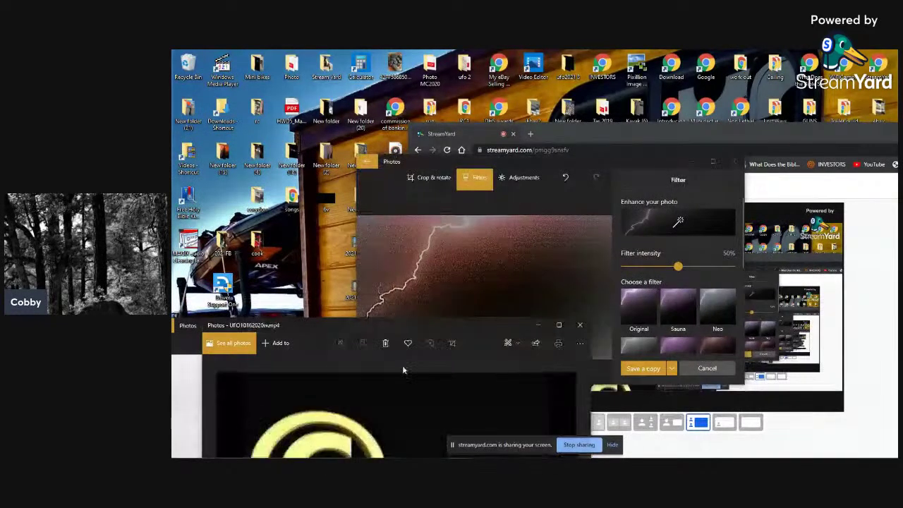
drag(414, 327, 431, 144)
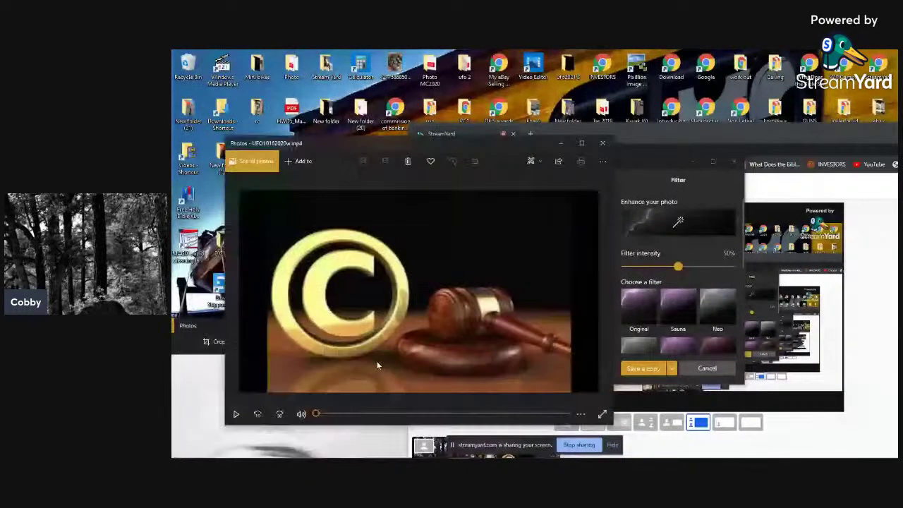
click(603, 145)
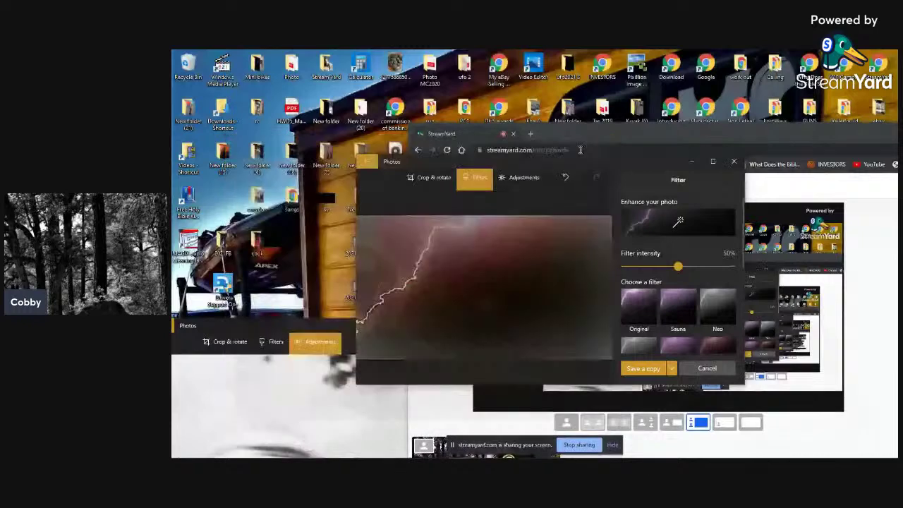
drag(580, 150, 367, 304)
drag(574, 164, 775, 250)
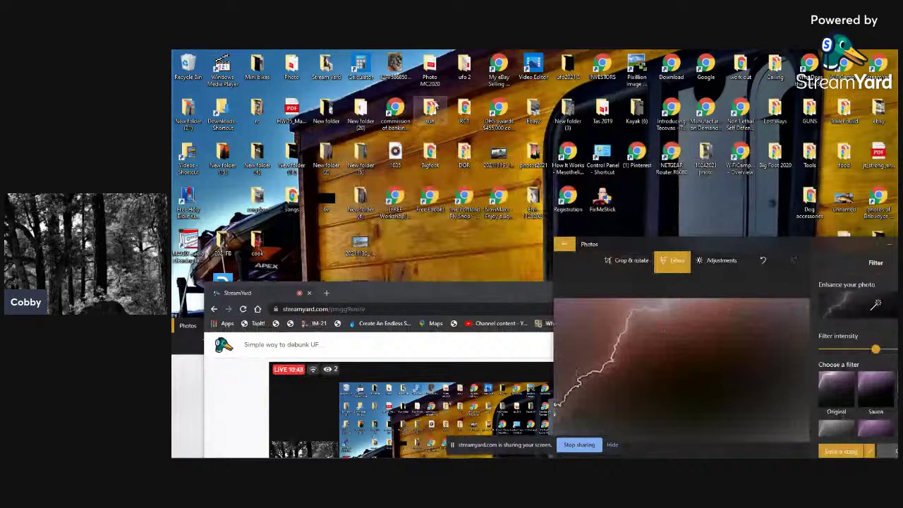
Step: Check the contents of the desktop's Photo folder, close it and move the lightning photo's window to the middle of the desktop
double_click(295, 69)
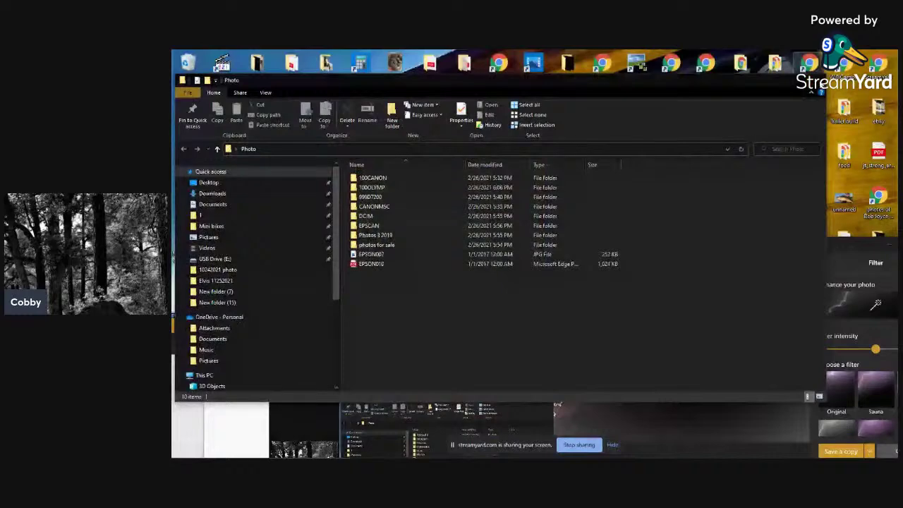
key(alt+F4)
drag(775, 245, 456, 118)
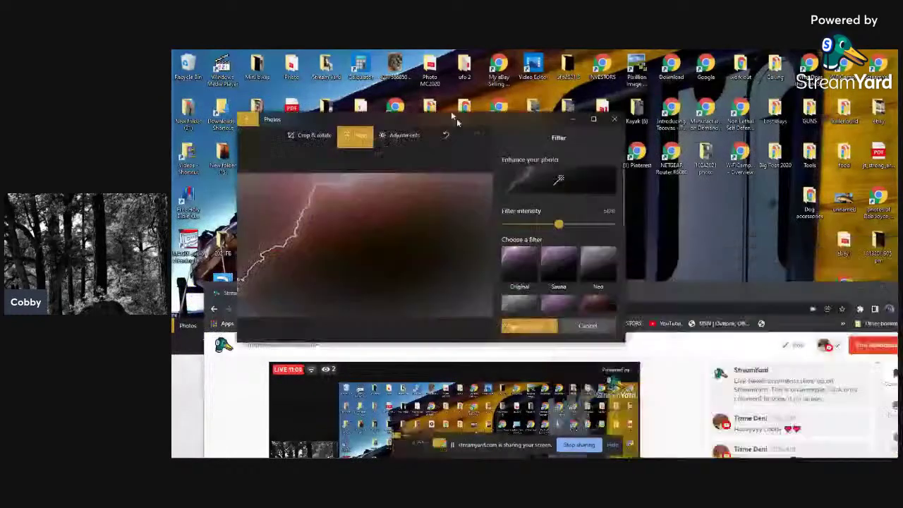
Step: Maximize the lightning photo's window and examine the bolt and the surrounding sky up close, finishing on the whole picture
double_click(451, 110)
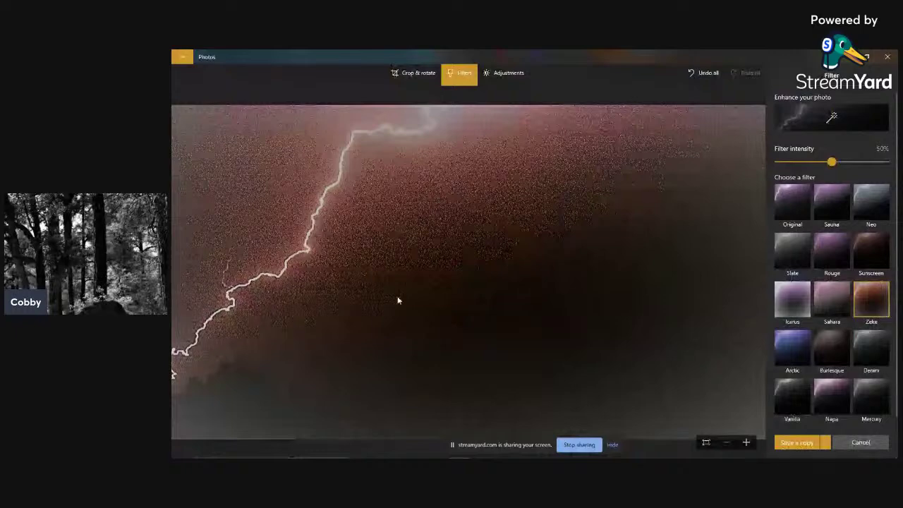
scroll(398, 300, up, 2)
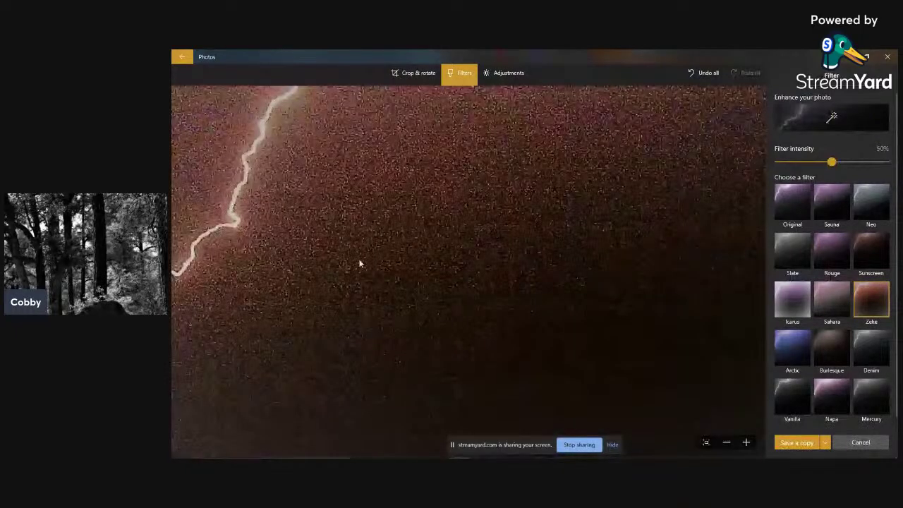
drag(359, 264, 464, 370)
scroll(464, 370, up, 4)
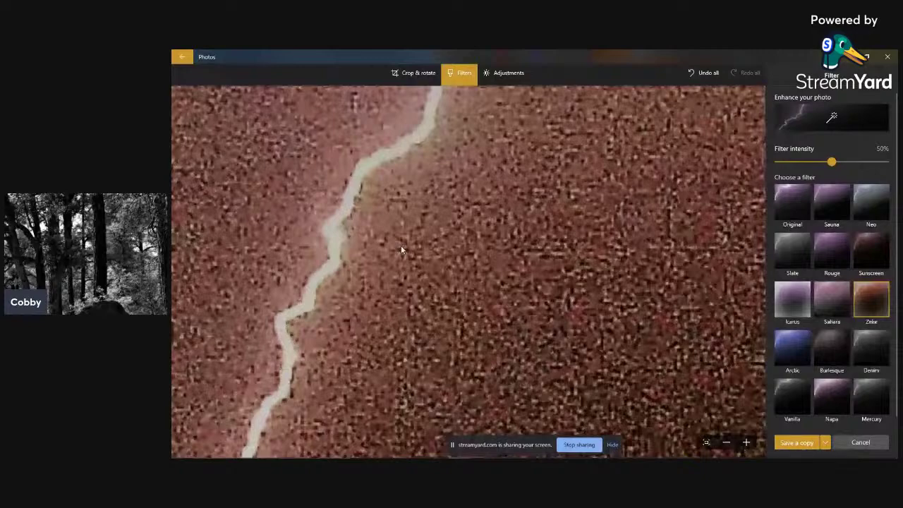
scroll(367, 341, down, 2)
scroll(368, 341, down, 2)
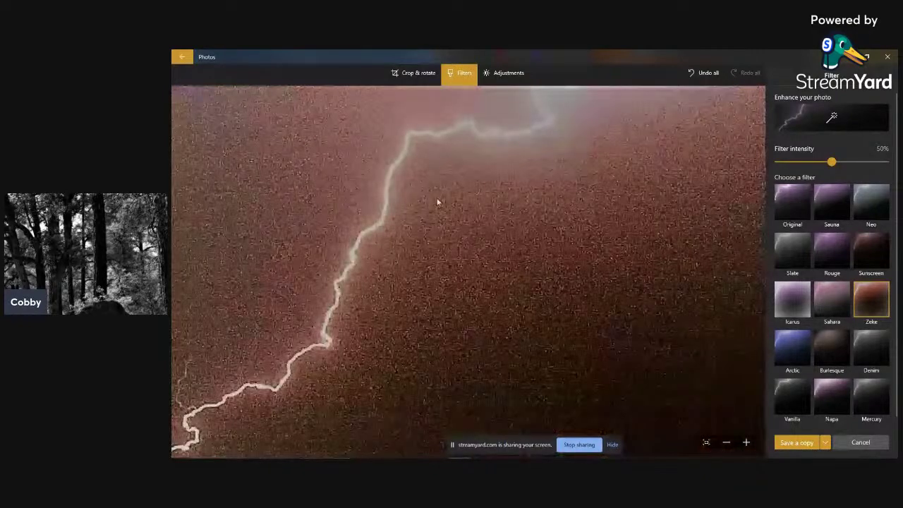
scroll(437, 202, down, 2)
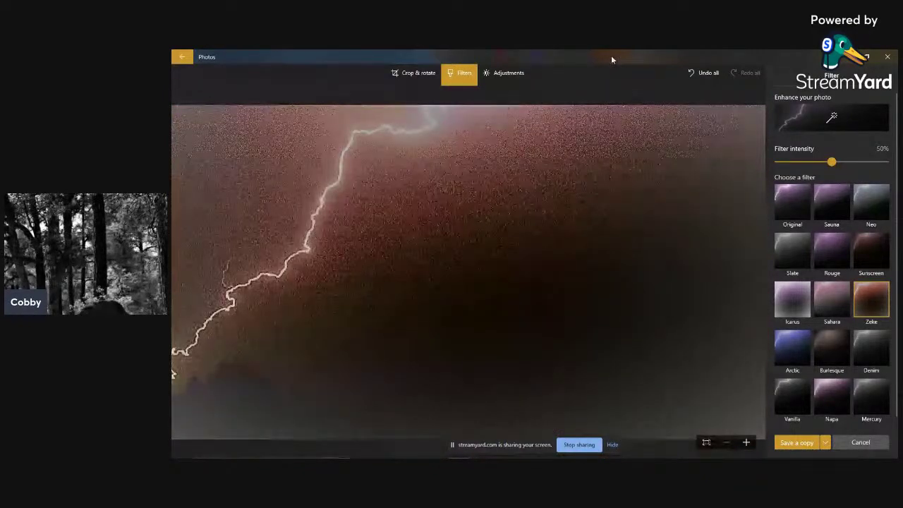
Step: Restore the lightning photo's window to its smaller size, close it without saving and maximize the StreamYard browser window
drag(610, 55, 468, 67)
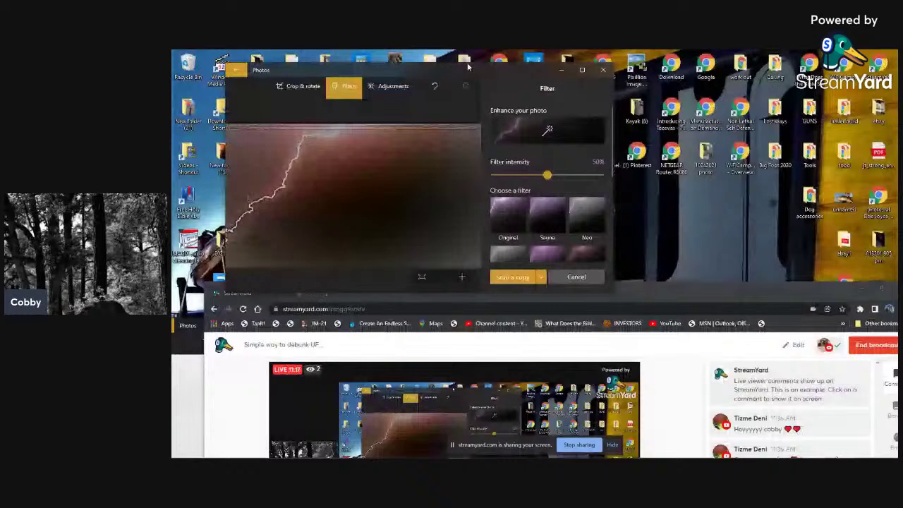
click(603, 70)
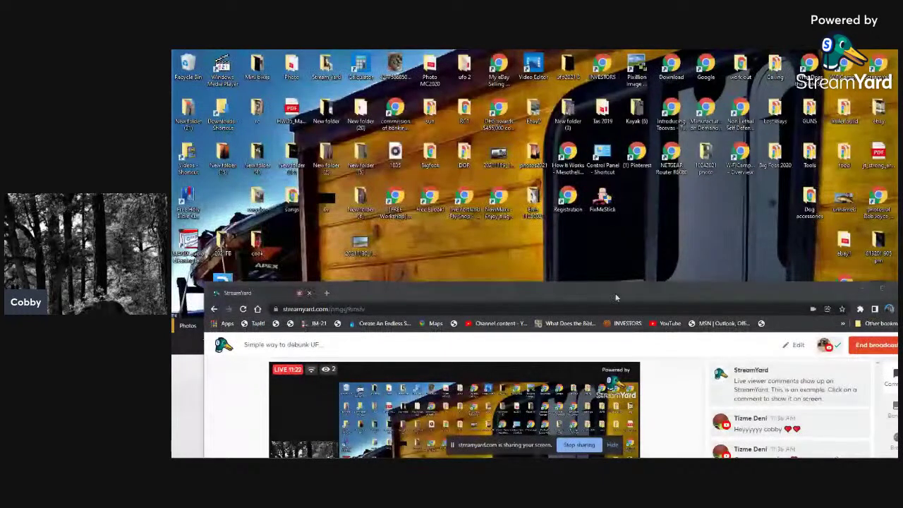
drag(615, 298, 601, 50)
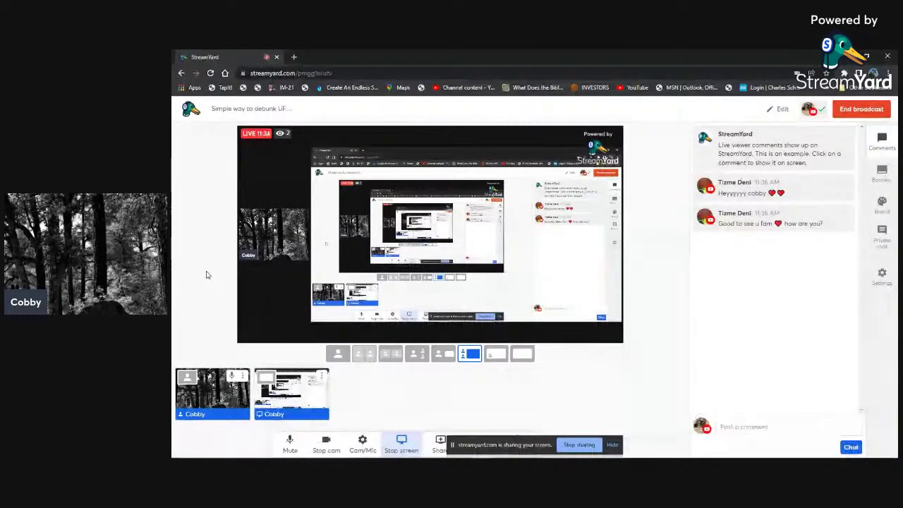
Step: Check the viewer comments in the StreamYard studio and request to end the live broadcast
mouse_move(707, 228)
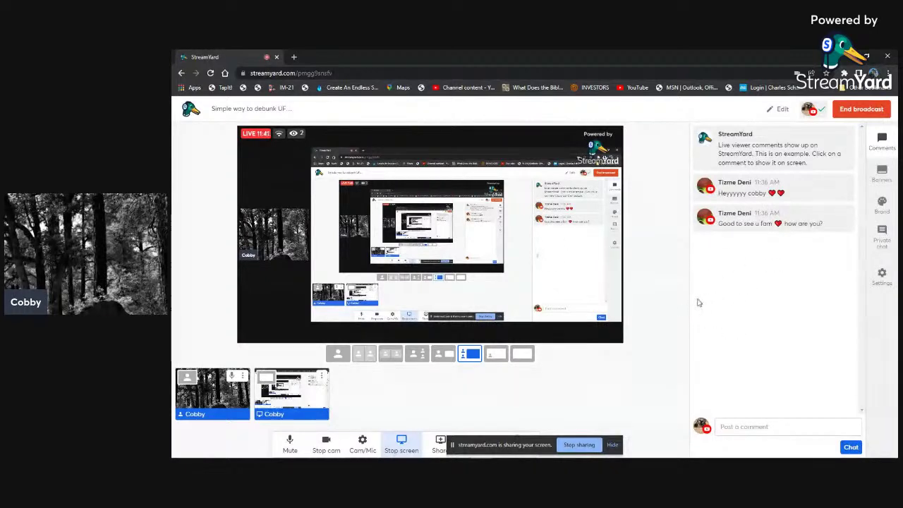
mouse_move(732, 222)
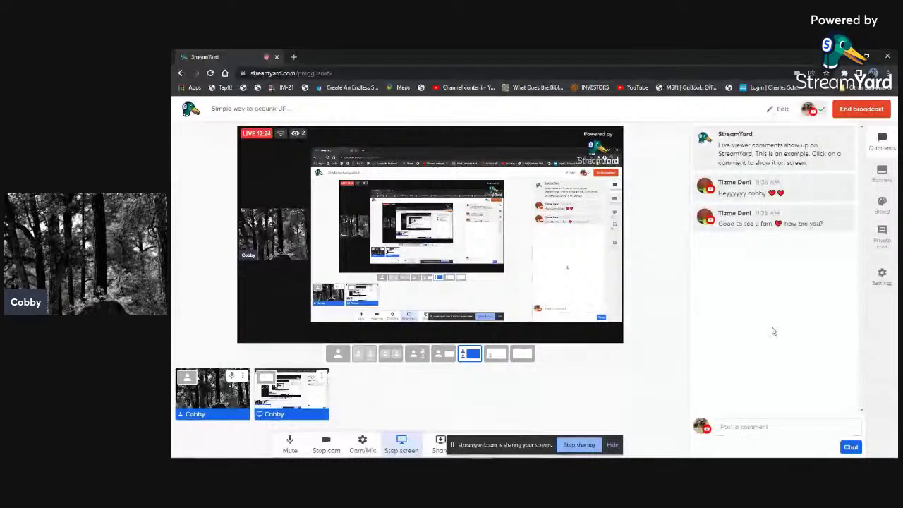
click(857, 110)
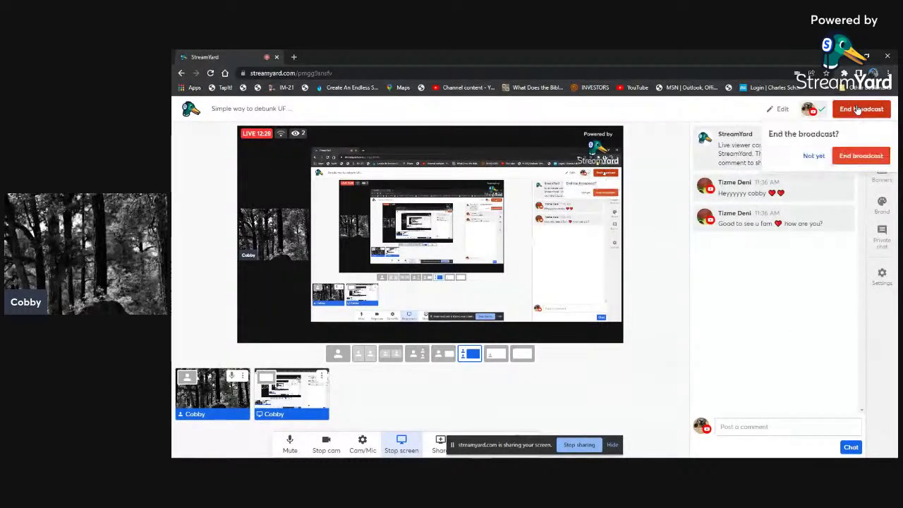